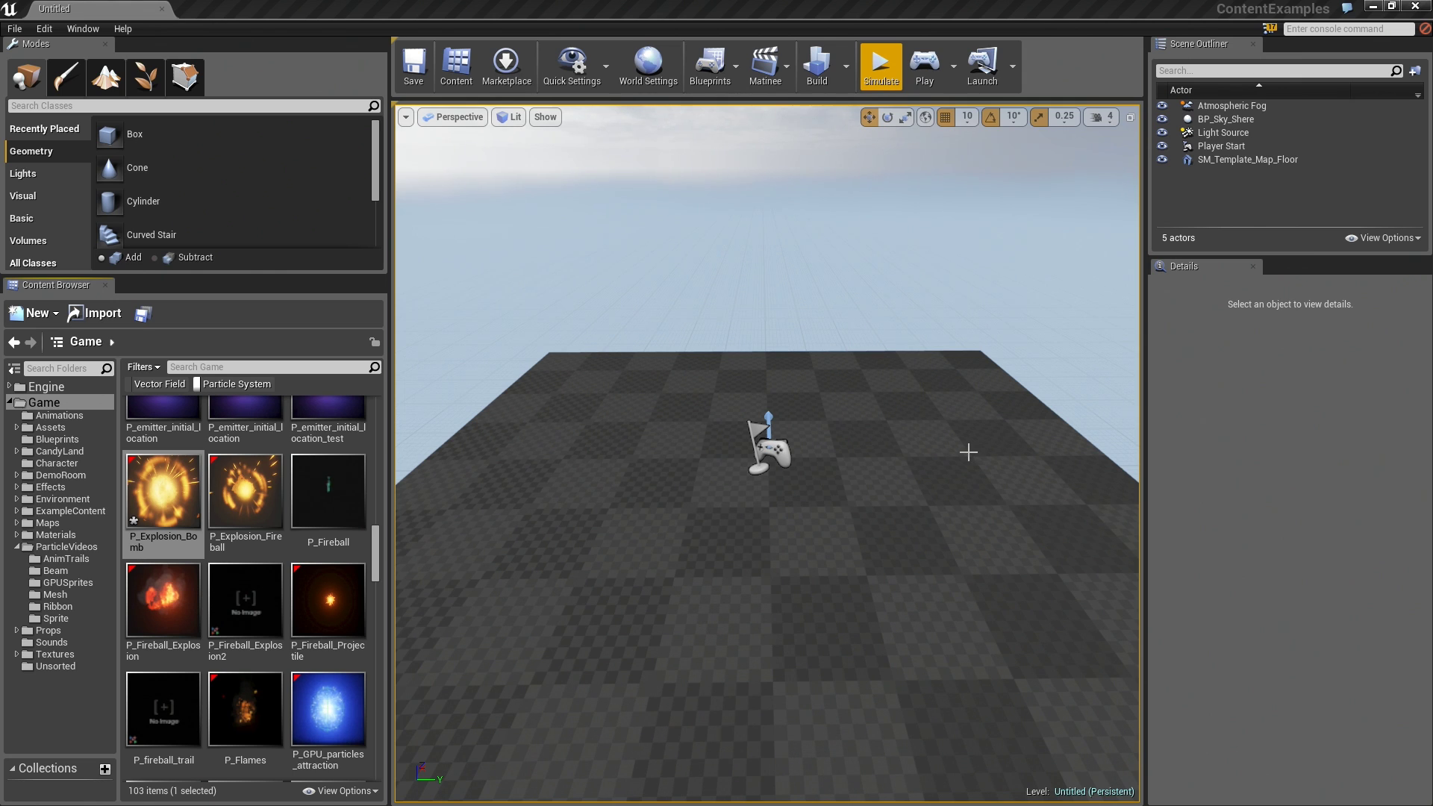
# - Delete the floor mesh and the Player Start from the level
pyautogui.click(968, 452)
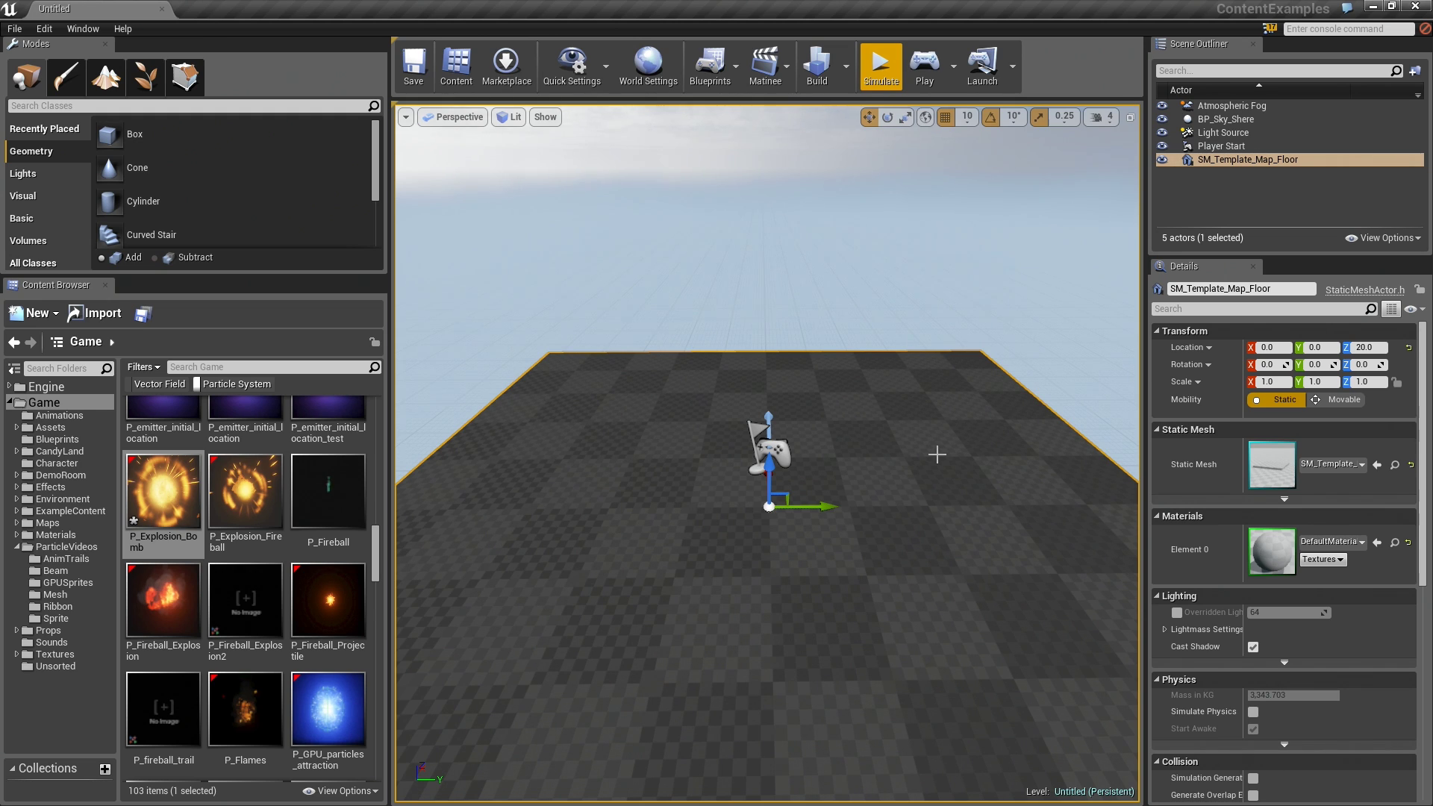
pyautogui.press('Delete')
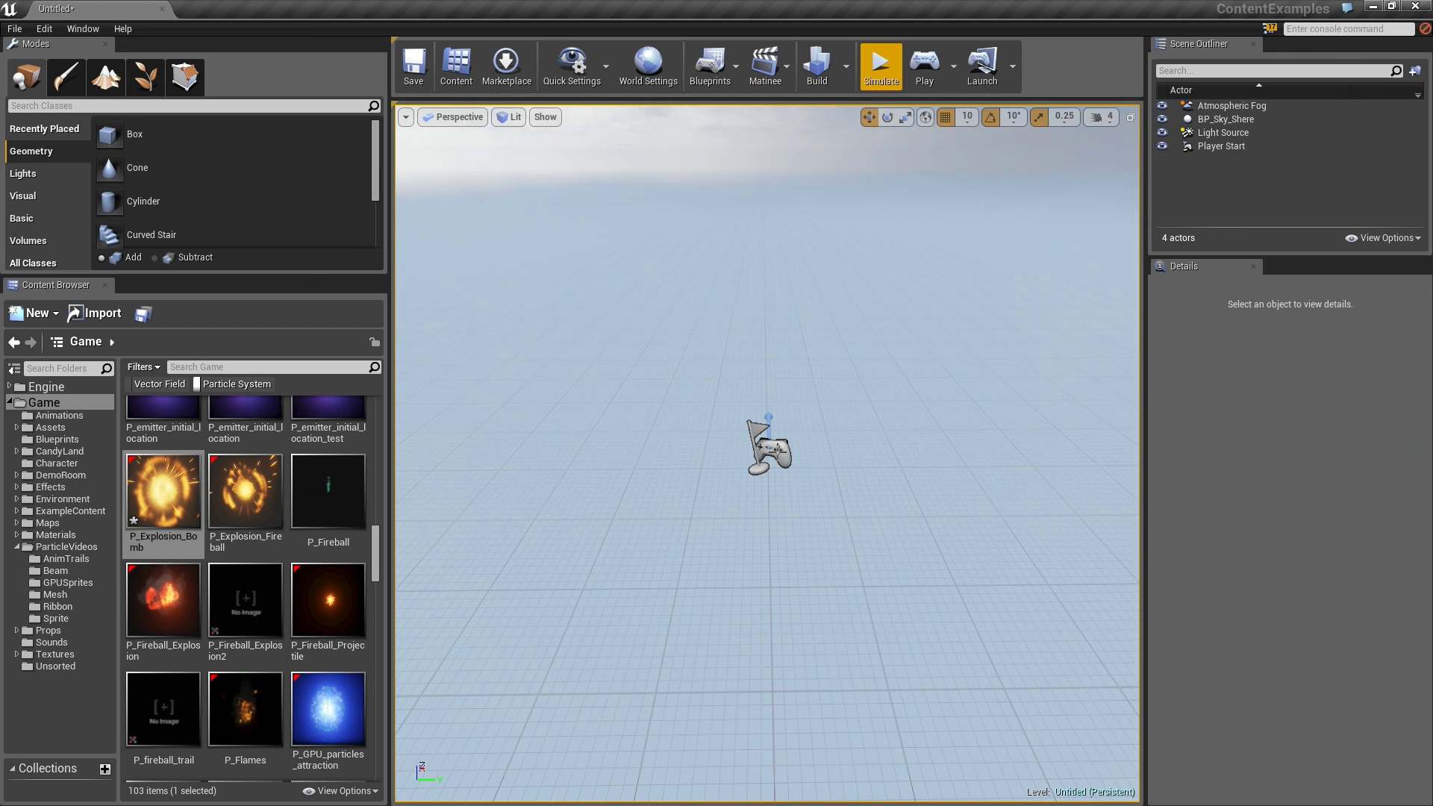
pyautogui.click(786, 453)
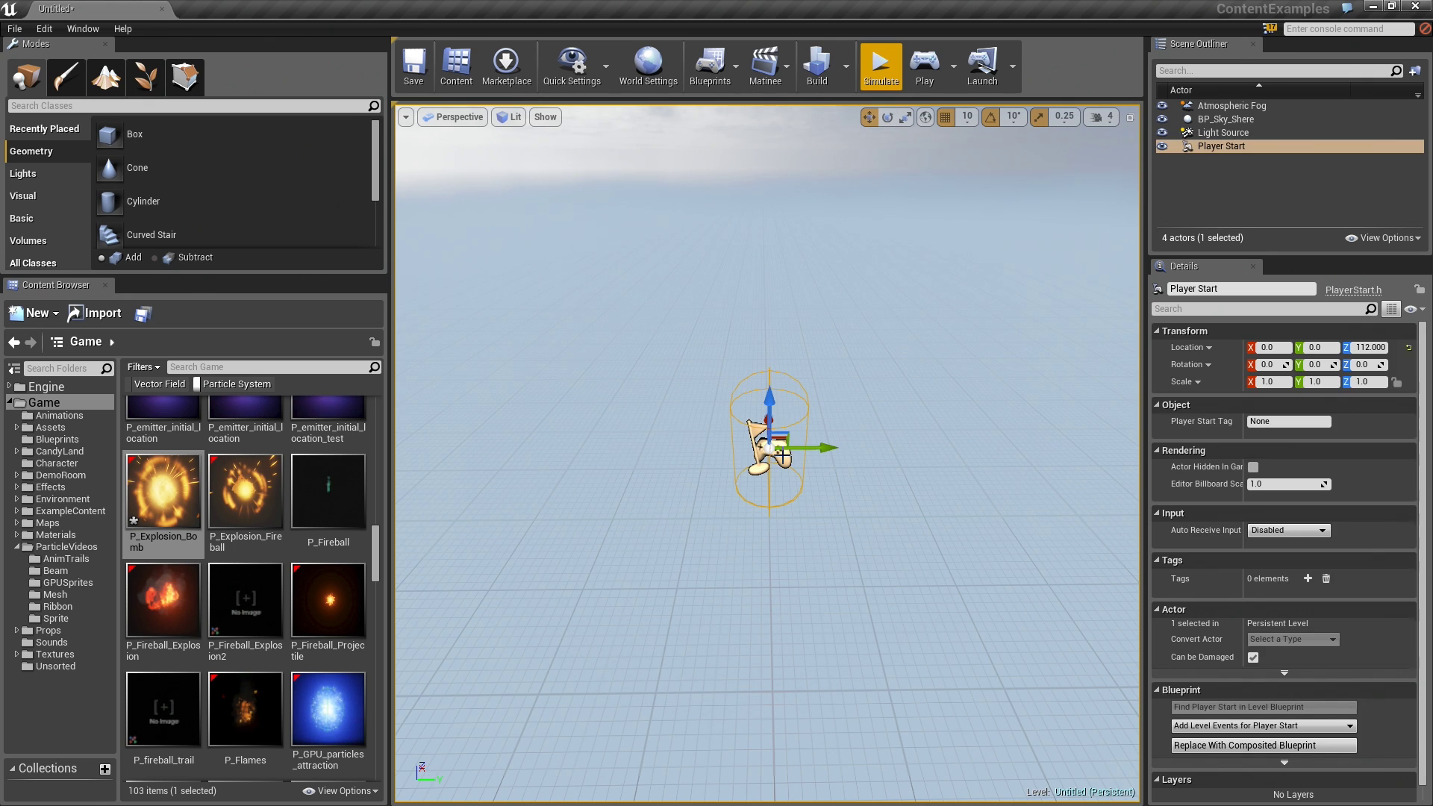
pyautogui.press('Delete')
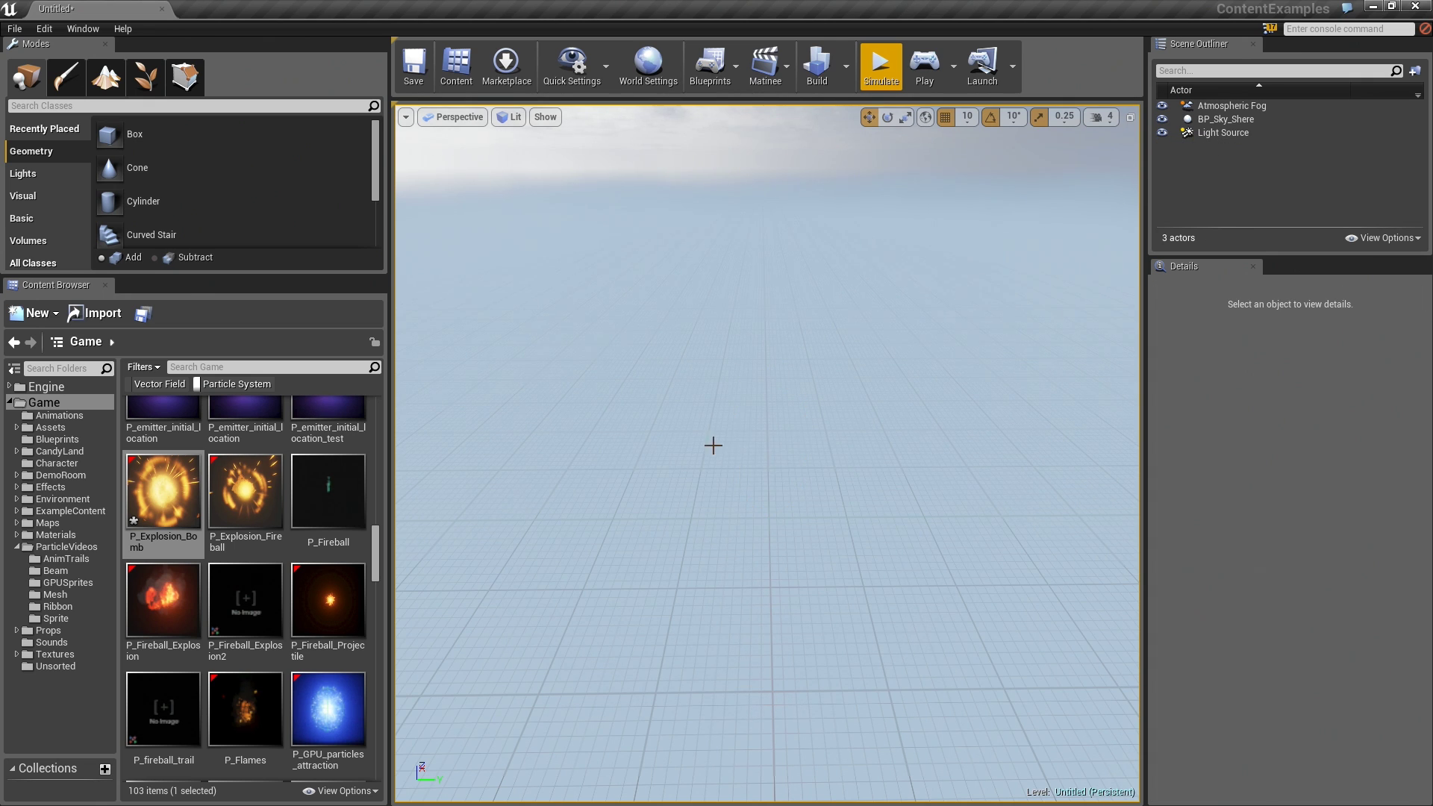
pyautogui.moveTo(713, 445); pyautogui.dragTo(708, 336, button='right')
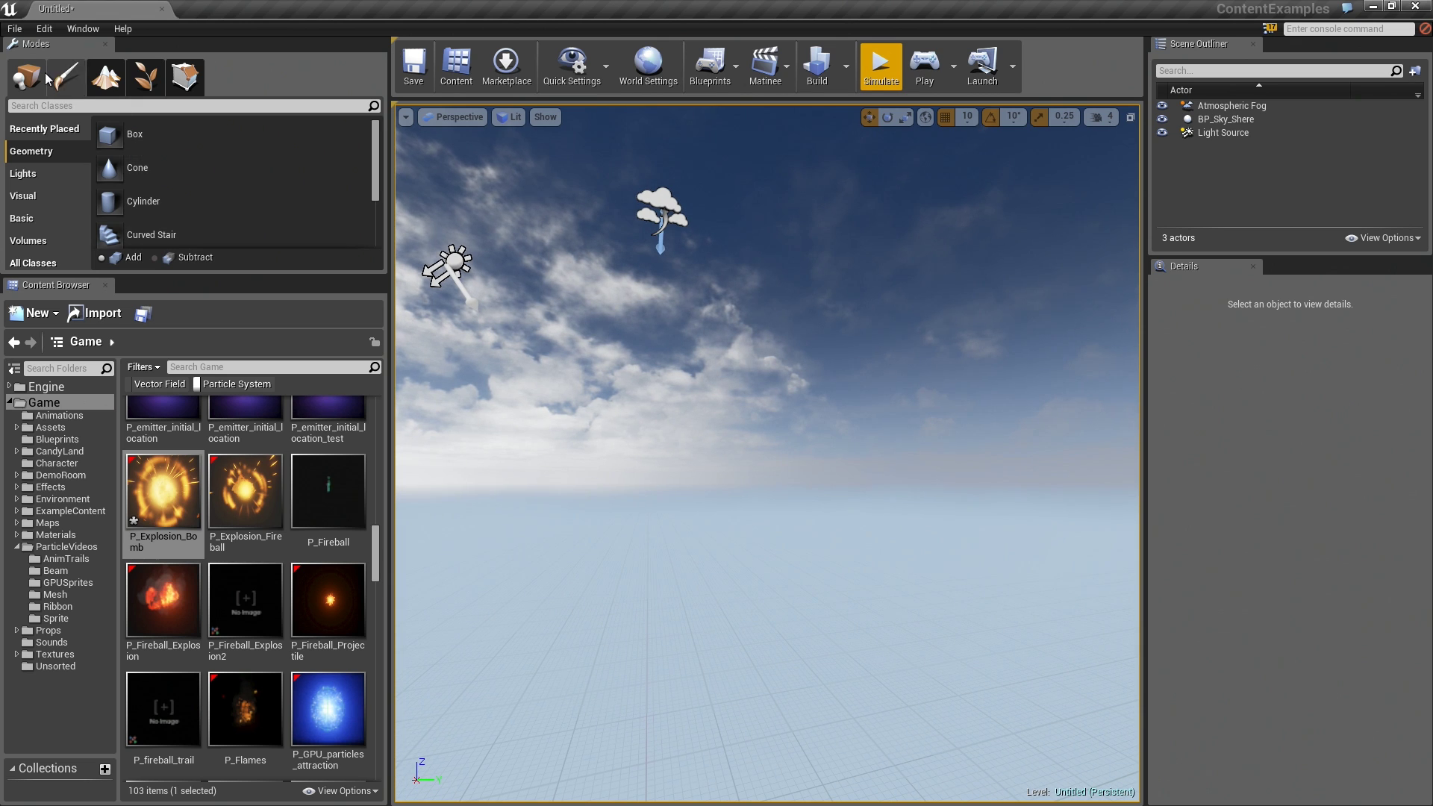
# - Create a new empty level without saving the current untitled one
pyautogui.click(14, 28)
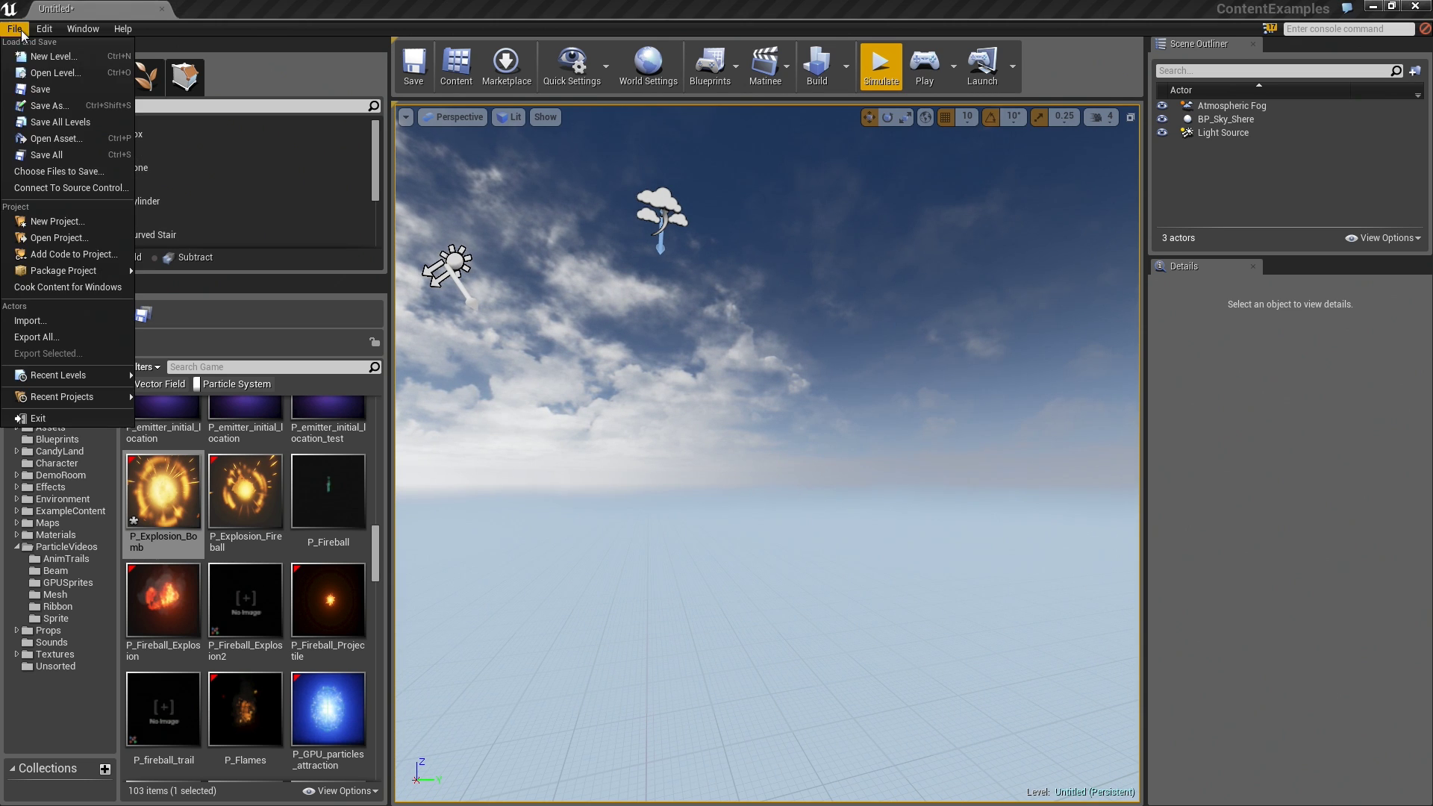
pyautogui.click(56, 56)
pyautogui.click(731, 345)
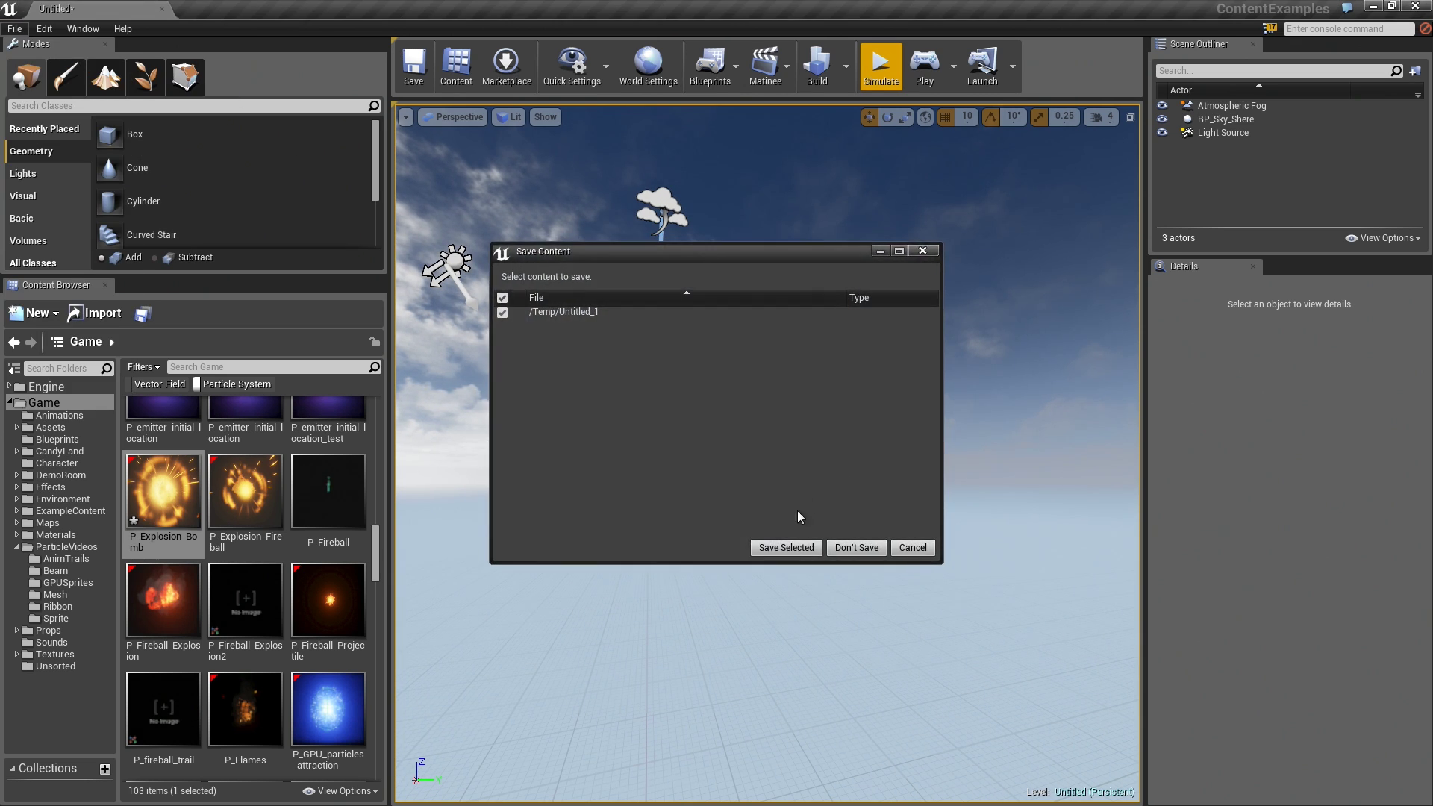
pyautogui.click(856, 547)
pyautogui.moveTo(927, 566); pyautogui.dragTo(904, 525, button='right')
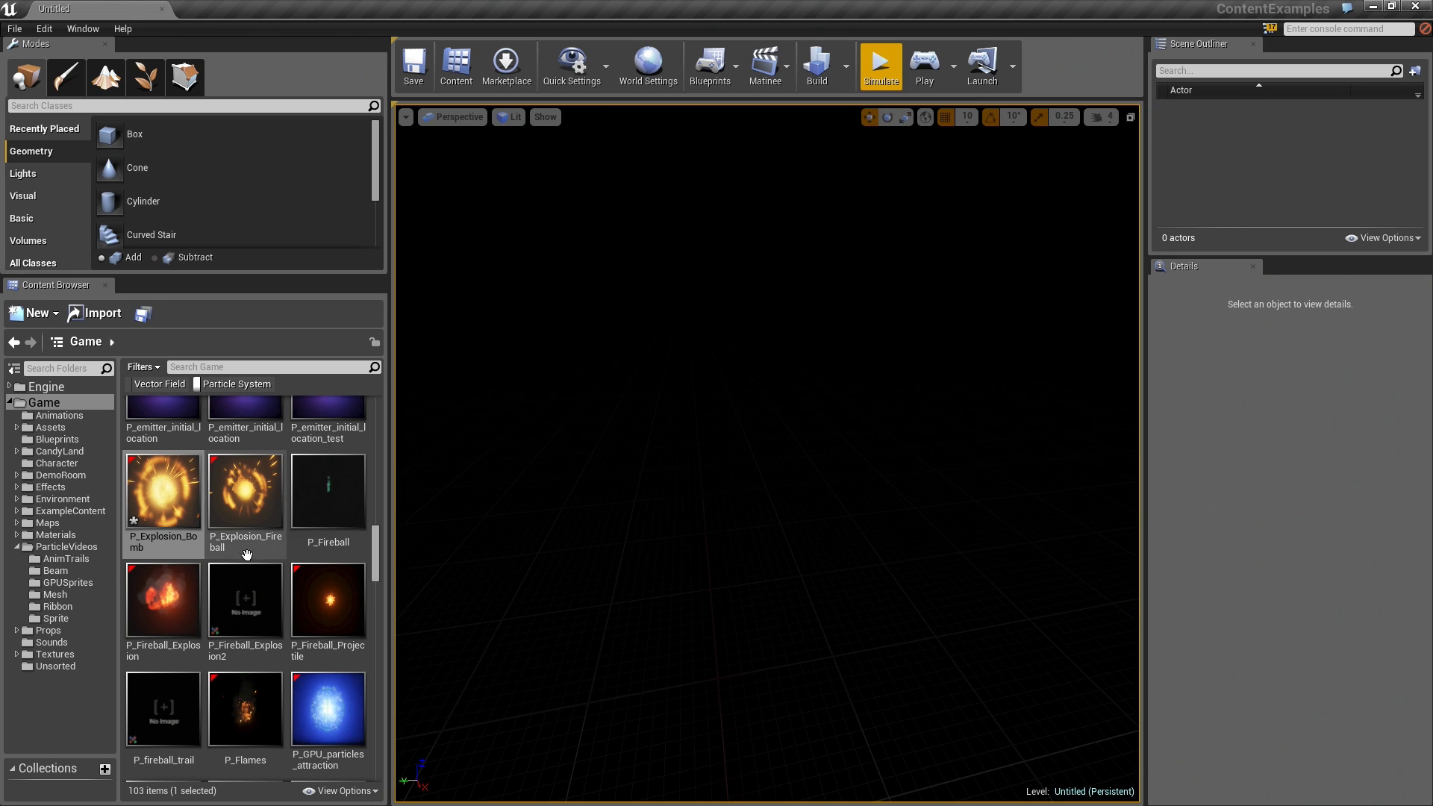
# - Search the Game folder's assets for "demo room" with the Particle System filter turned off
pyautogui.click(56, 403)
pyautogui.click(294, 368)
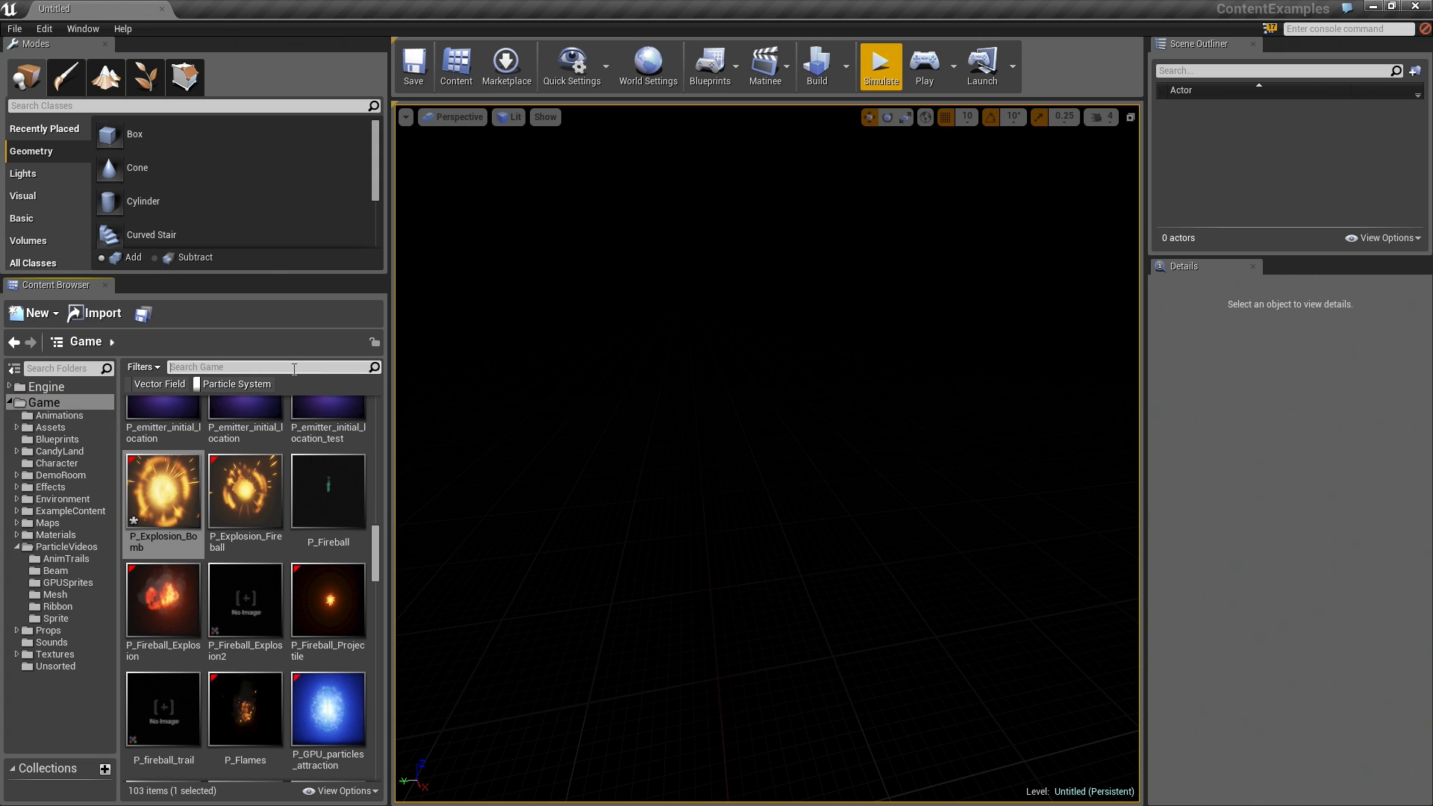
pyautogui.write('demo room')
pyautogui.click(242, 388)
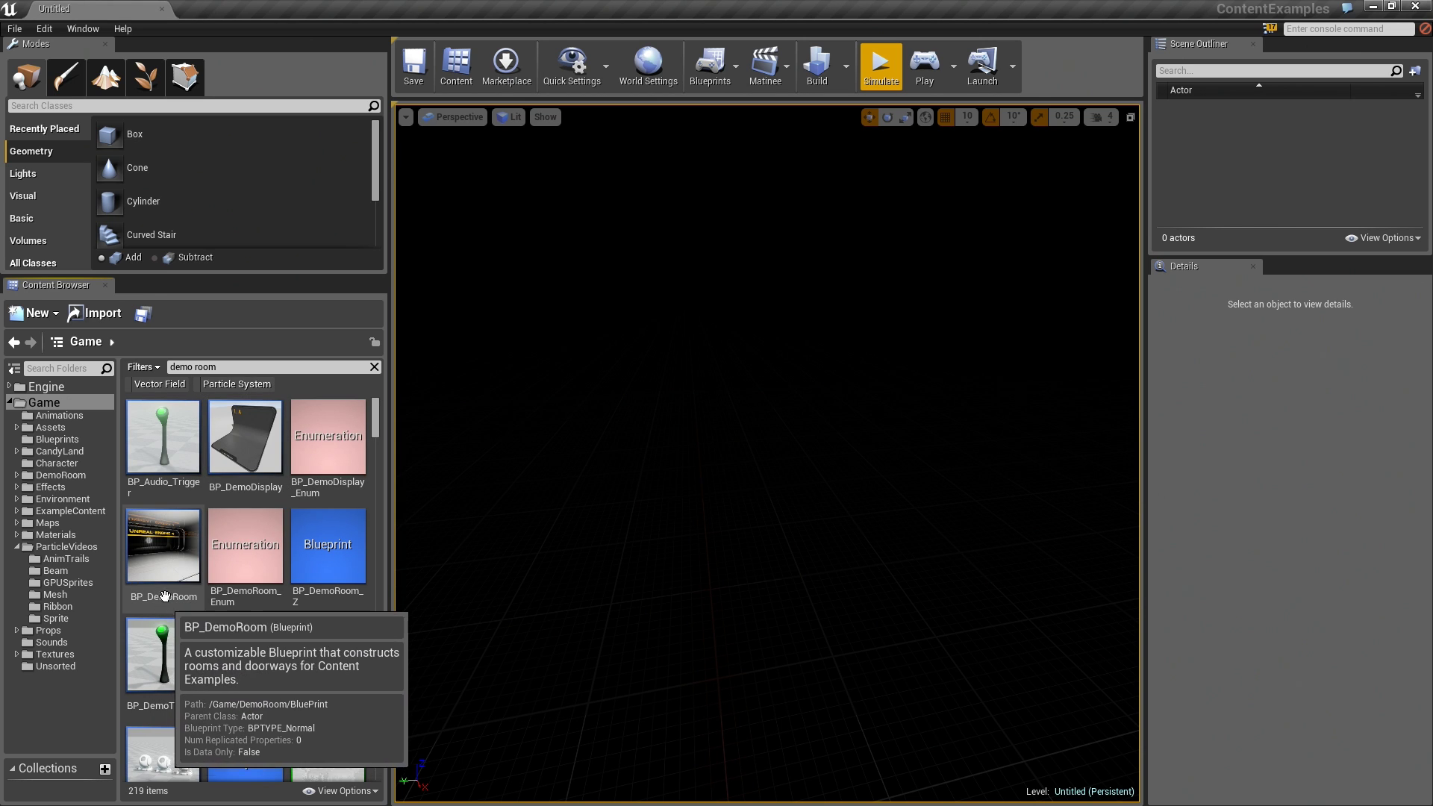
# - Place the BP_DemoRoom blueprint in the empty level and set its Room Size to 5
pyautogui.moveTo(185, 604); pyautogui.dragTo(608, 362)
pyautogui.moveTo(608, 362); pyautogui.dragTo(843, 277, button='right')
pyautogui.moveTo(875, 556); pyautogui.dragTo(744, 536, button='right')
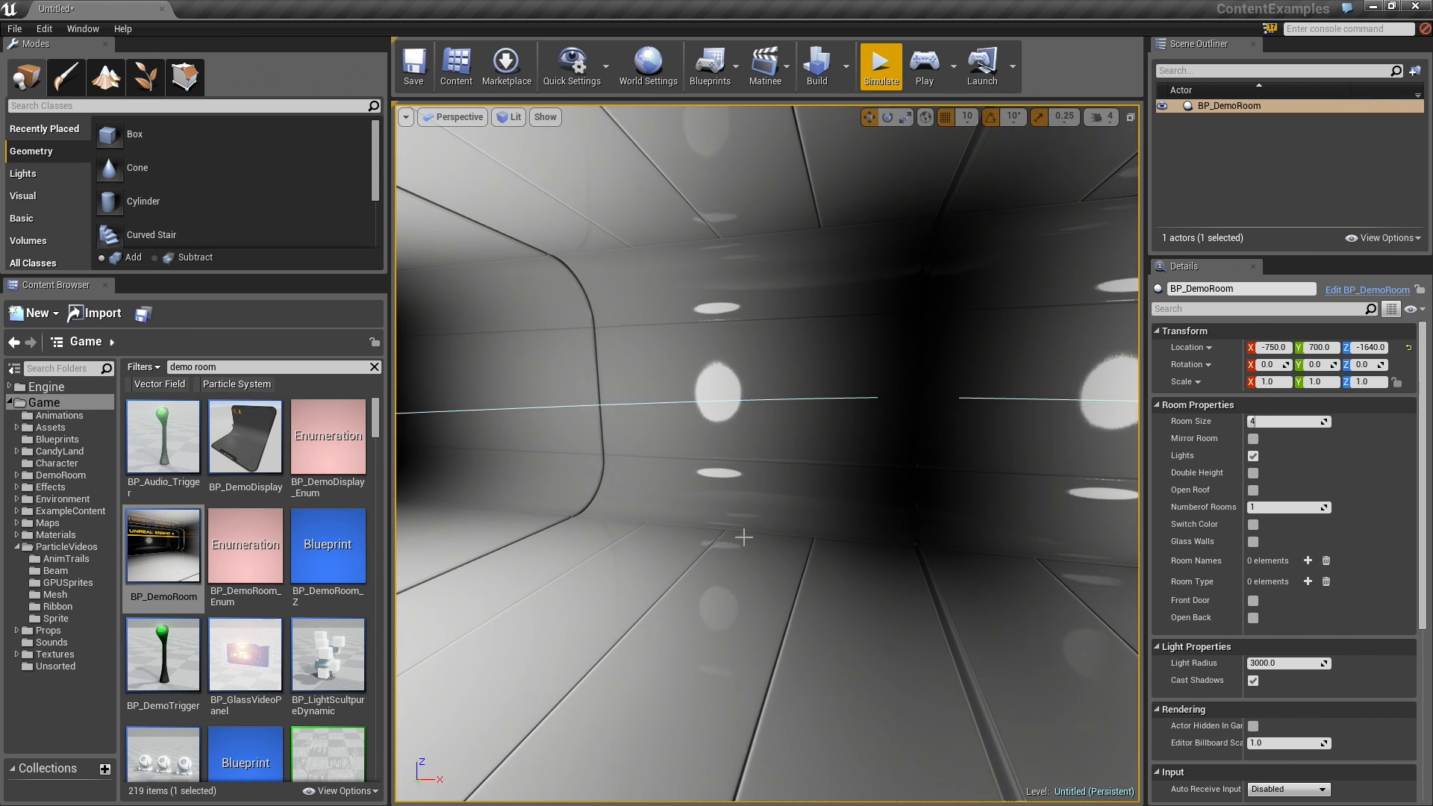
pyautogui.click(1273, 421)
pyautogui.write('5')
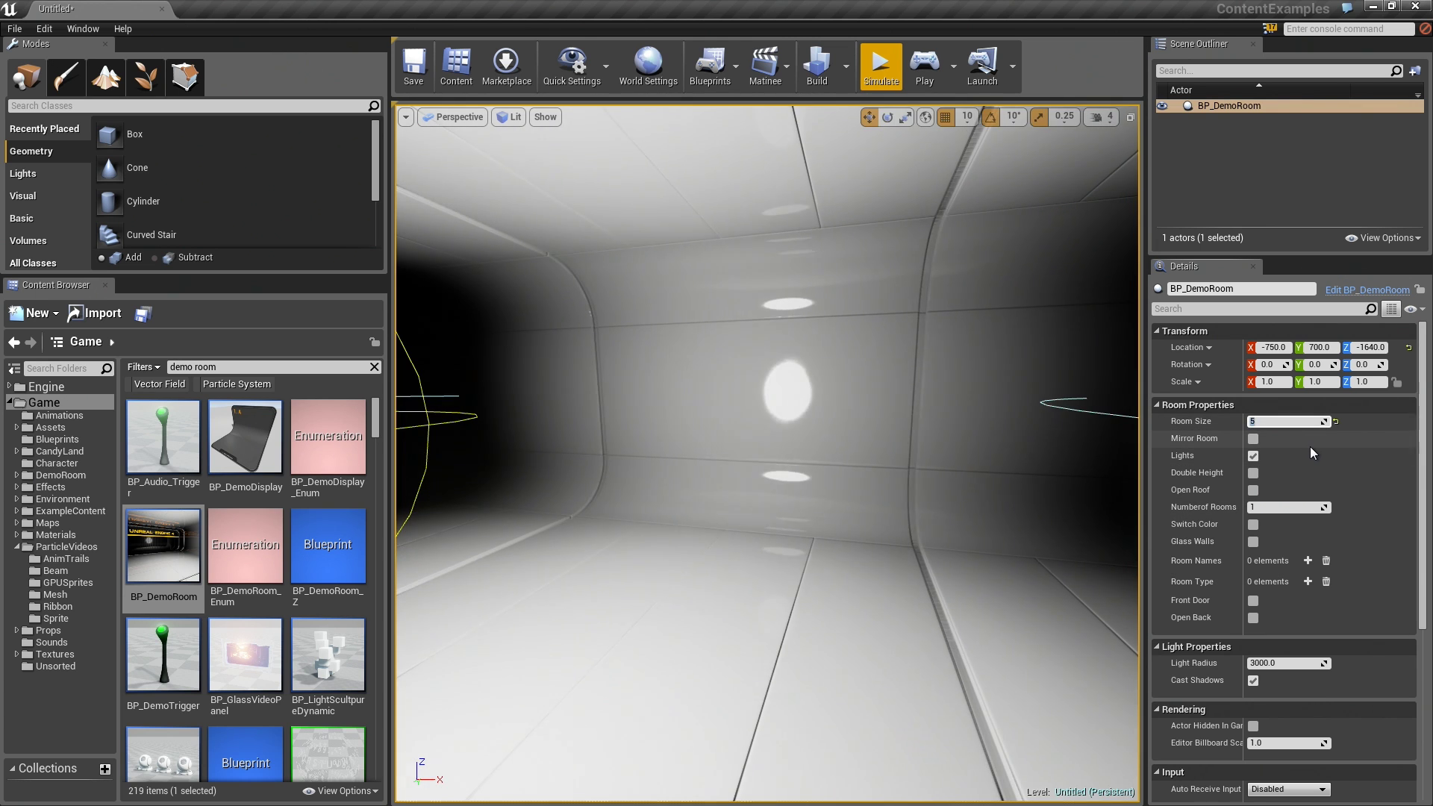
pyautogui.press('Return')
# - Place a BP_DemoDisplay on the room floor against the wall, at about X 340, Y -790
pyautogui.moveTo(766, 453)
pyautogui.mouseDown(button='right')
pyautogui.moveTo(709, 453)
pyautogui.moveTo(829, 453)
pyautogui.moveTo(582, 453)
pyautogui.moveTo(765, 457)
pyautogui.moveTo(756, 437)
pyautogui.mouseUp(button='right')
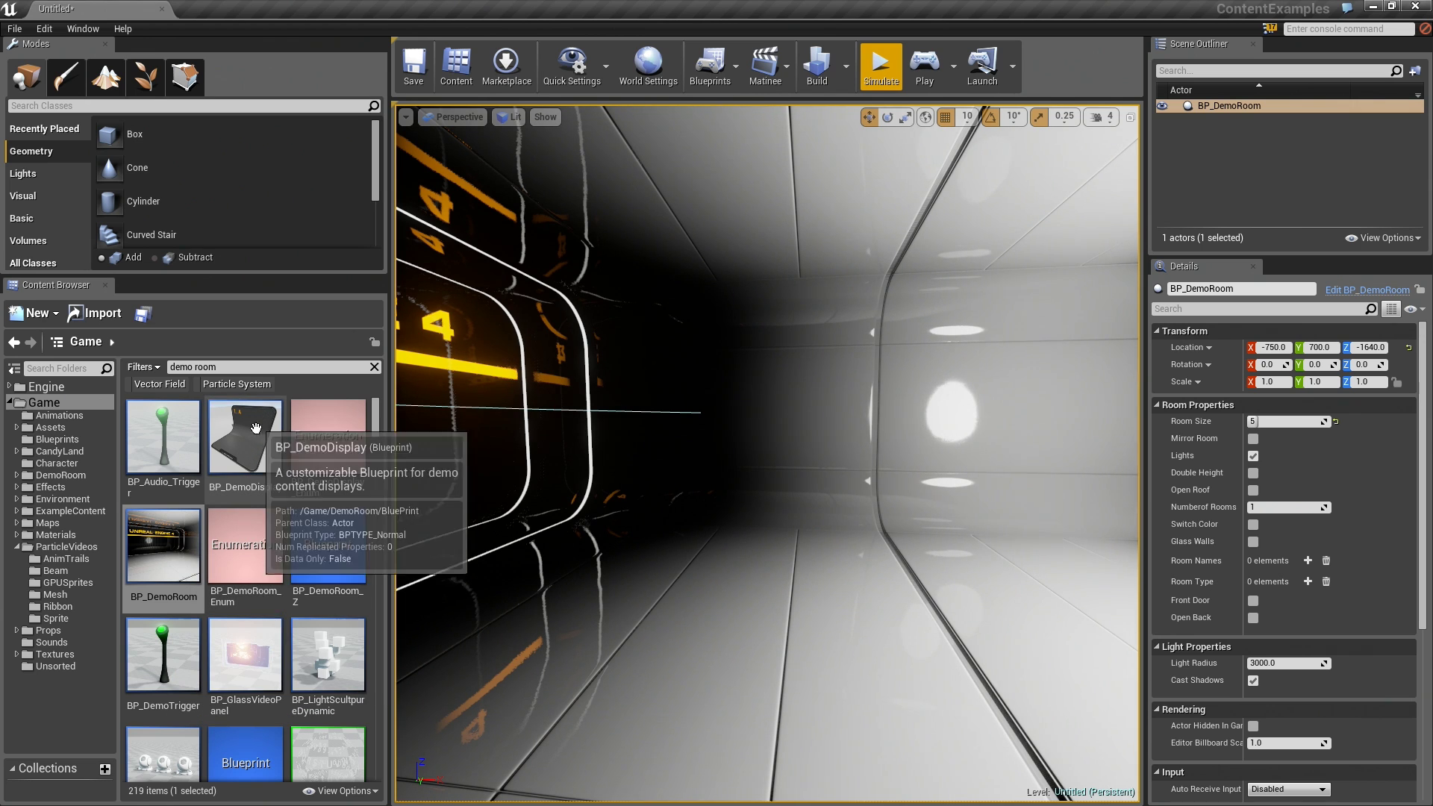
pyautogui.moveTo(262, 467); pyautogui.dragTo(813, 558)
pyautogui.moveTo(953, 504); pyautogui.dragTo(594, 565, button='right')
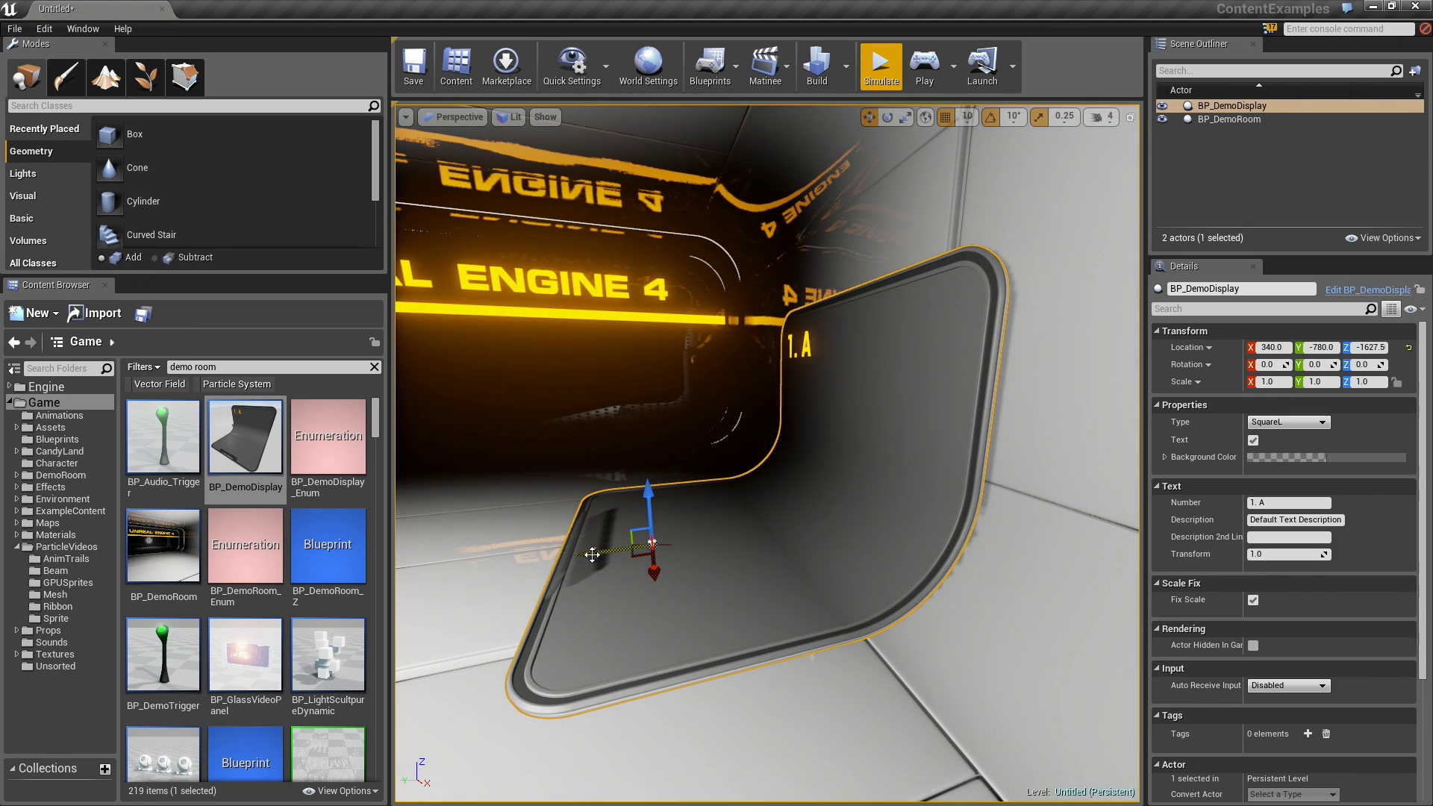
pyautogui.moveTo(592, 554); pyautogui.dragTo(602, 552)
# - Clear the display's number text and set its description to "Standard Sprite Emitter"
pyautogui.moveTo(753, 494); pyautogui.dragTo(785, 495, button='right')
pyautogui.press('f')
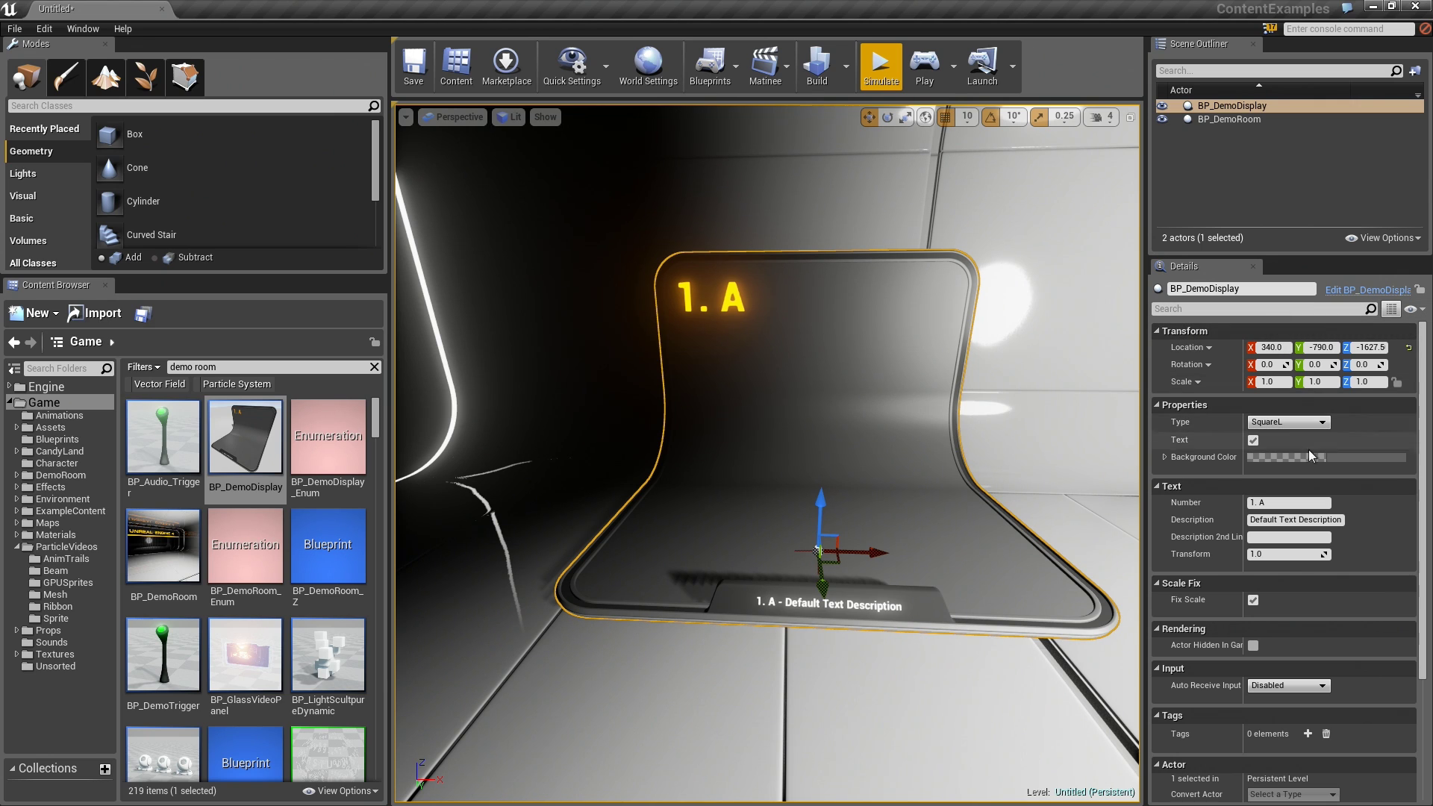
pyautogui.click(1292, 502)
pyautogui.press('BackSpace')
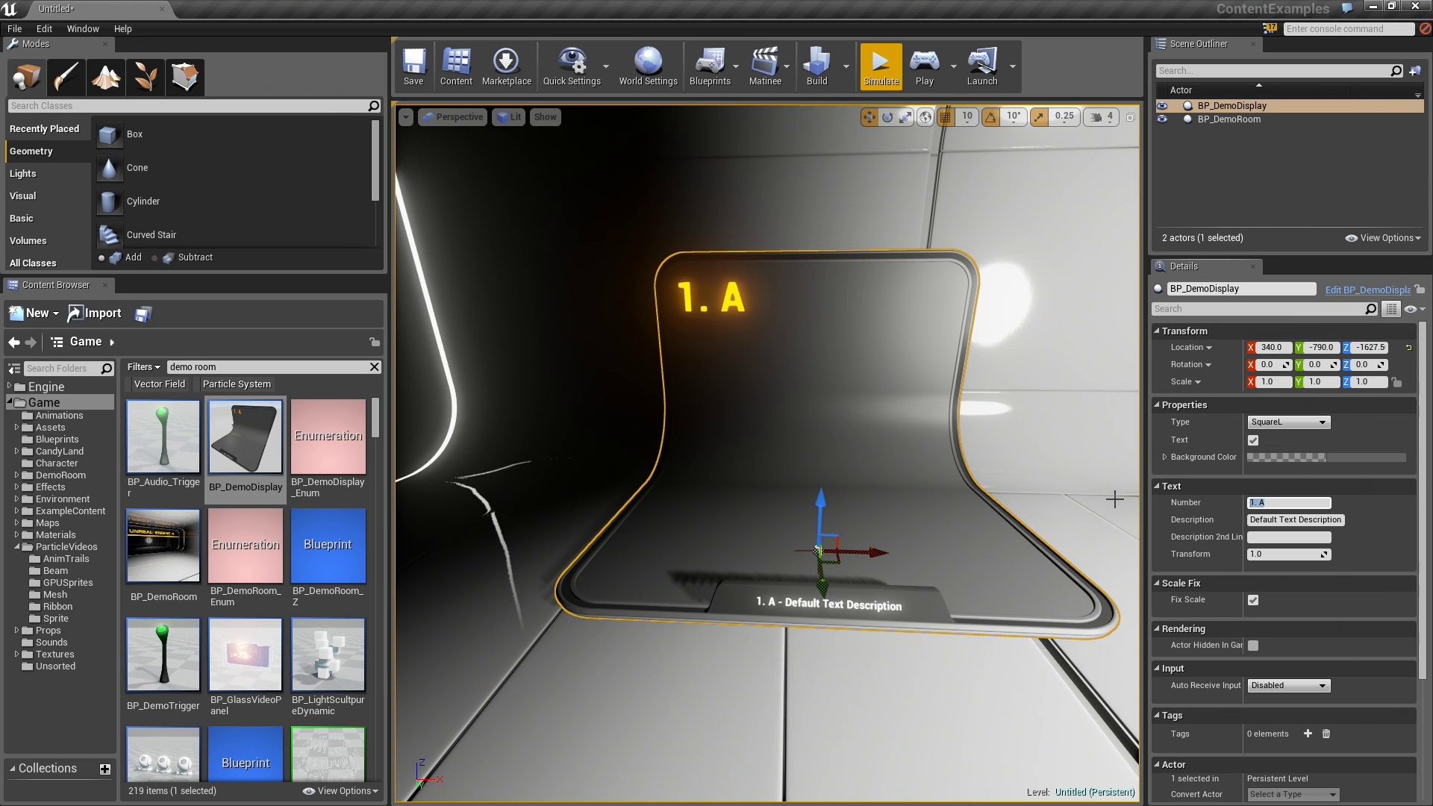
pyautogui.moveTo(1250, 520); pyautogui.dragTo(1393, 517)
pyautogui.write('St')
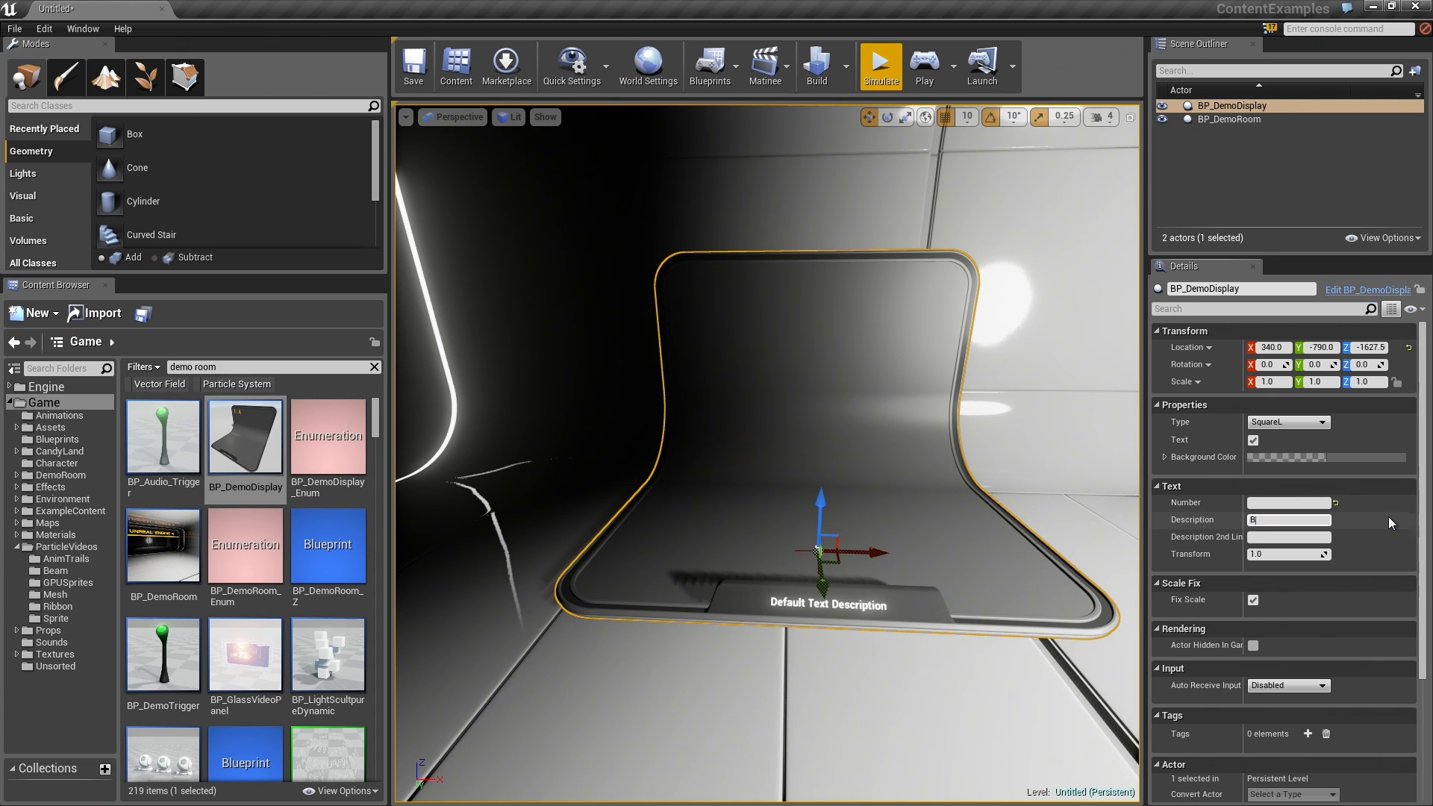
pyautogui.write('andard Sprite Emitter')
pyautogui.press('Return')
# - Duplicate the Standard Sprite Emitter display along the wall to about X 1070
pyautogui.moveTo(848, 429); pyautogui.dragTo(881, 522)
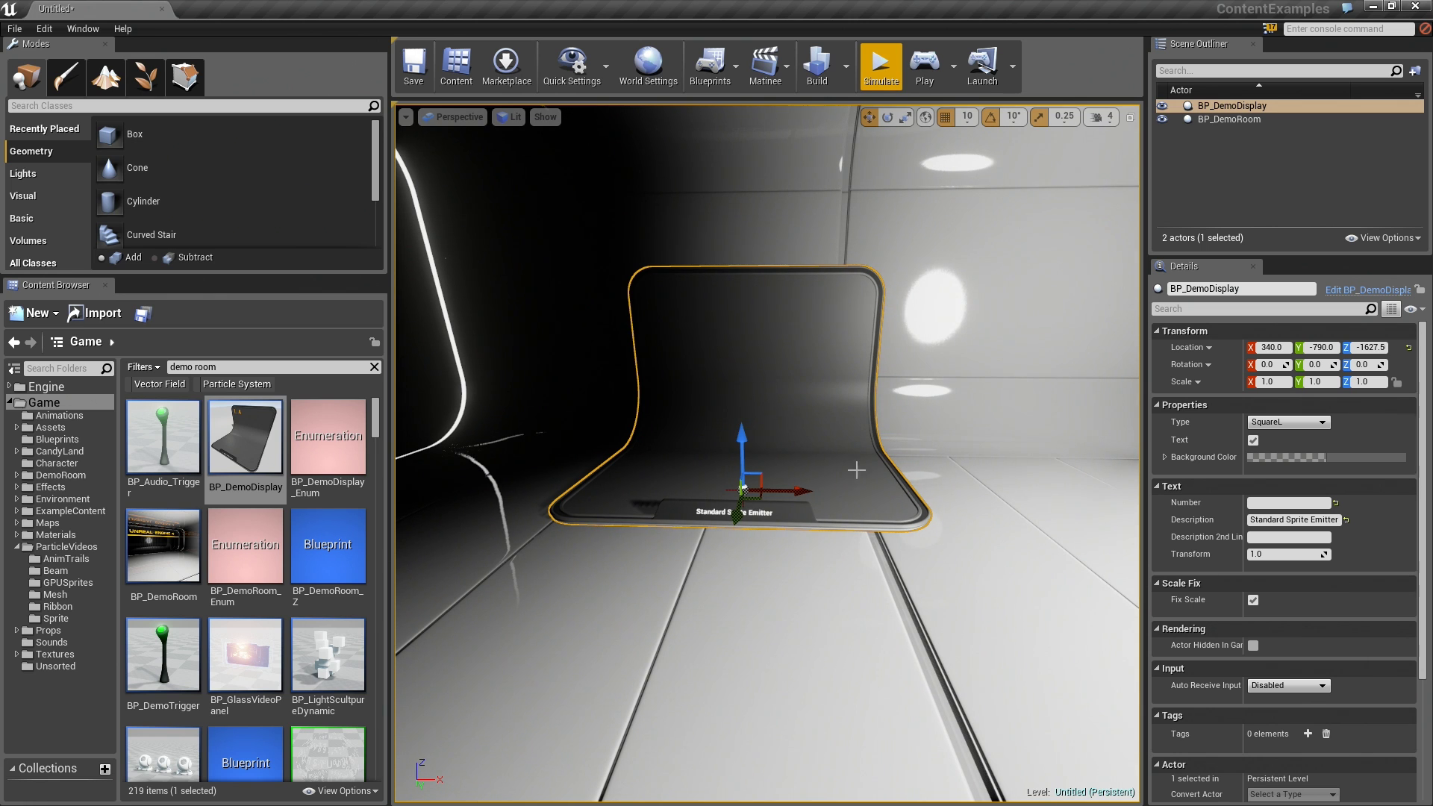
pyautogui.keyDown('alt'); pyautogui.keyDown('shift'); pyautogui.moveTo(796, 489); pyautogui.dragTo(1116, 491); pyautogui.keyUp('shift'); pyautogui.keyUp('alt')
pyautogui.keyDown('alt'); pyautogui.keyDown('shift'); pyautogui.moveTo(941, 491); pyautogui.dragTo(1008, 490); pyautogui.keyUp('shift'); pyautogui.keyUp('alt')
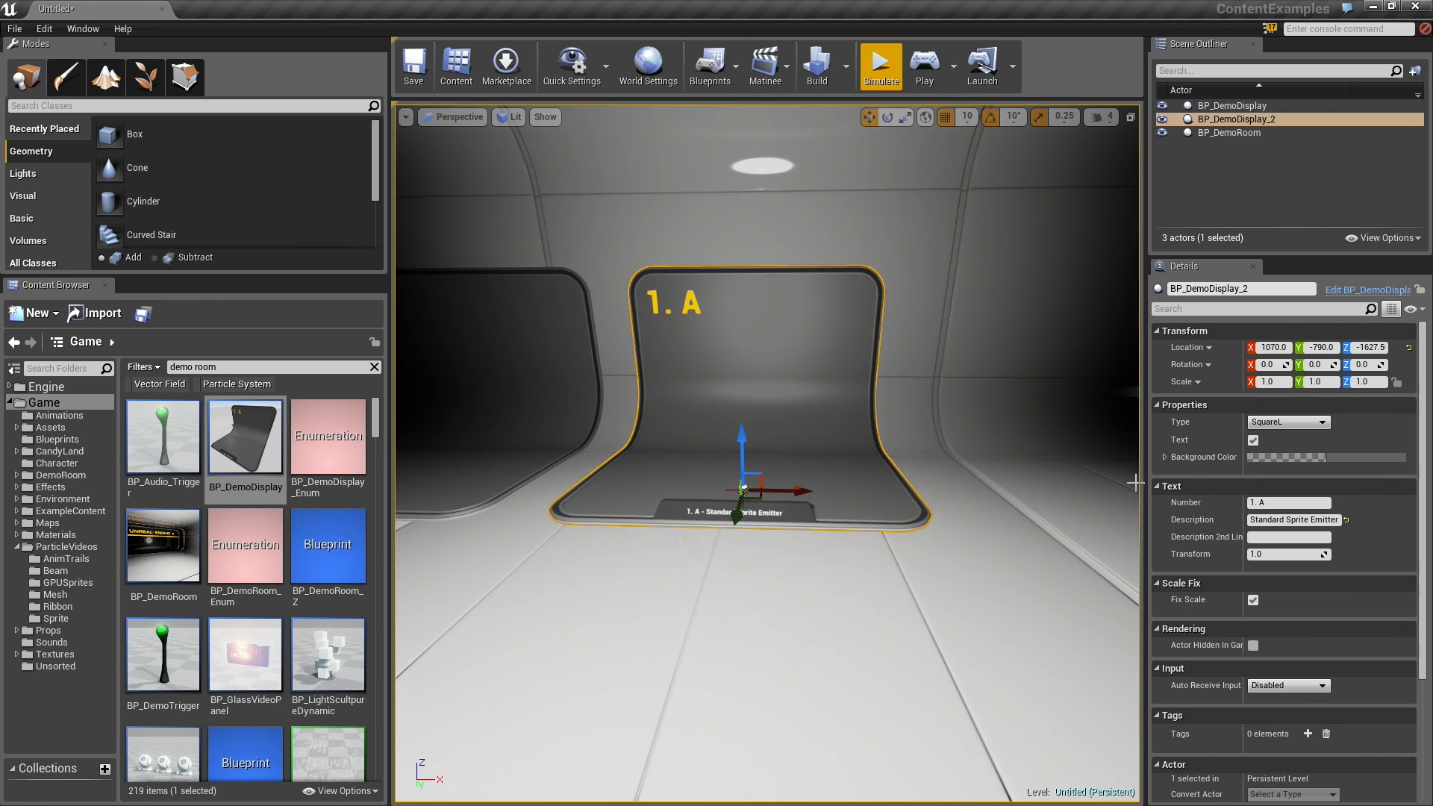
pyautogui.moveTo(921, 396); pyautogui.dragTo(888, 396, button='right')
pyautogui.moveTo(794, 489); pyautogui.dragTo(799, 489, button='middle')
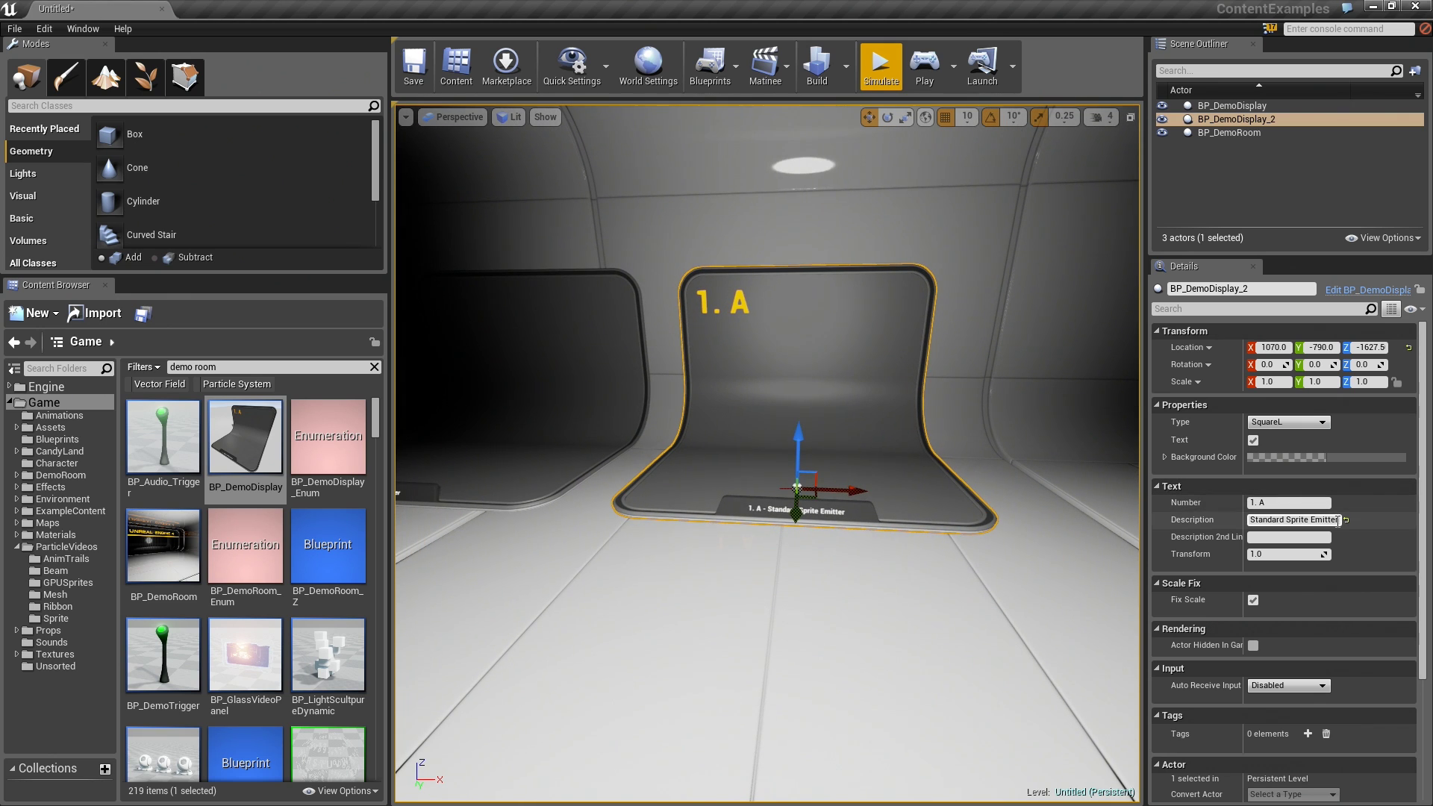
# - Clear the second display's number text and set its description to "GPU Sprite Emitter"
pyautogui.click(1252, 502)
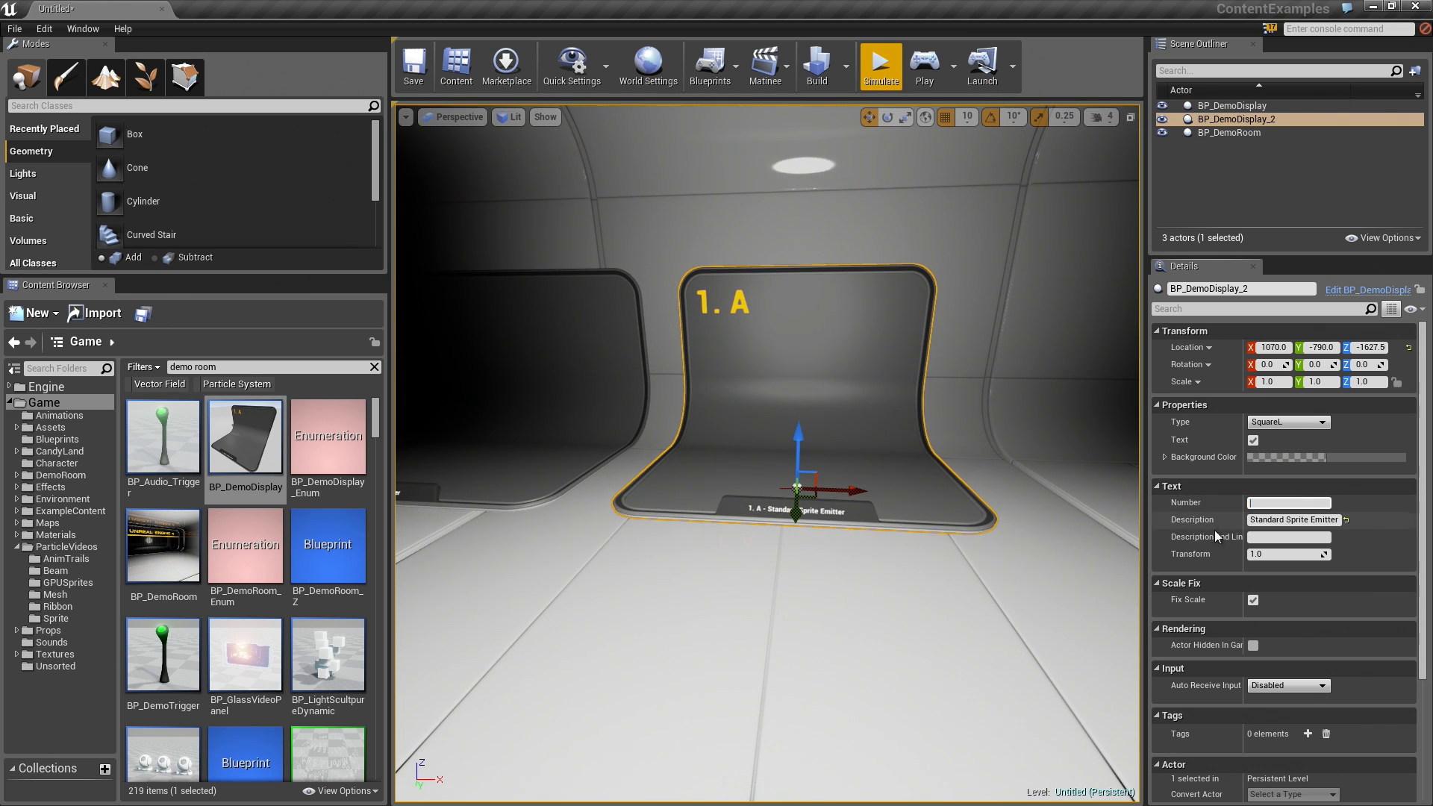
pyautogui.press('BackSpace')
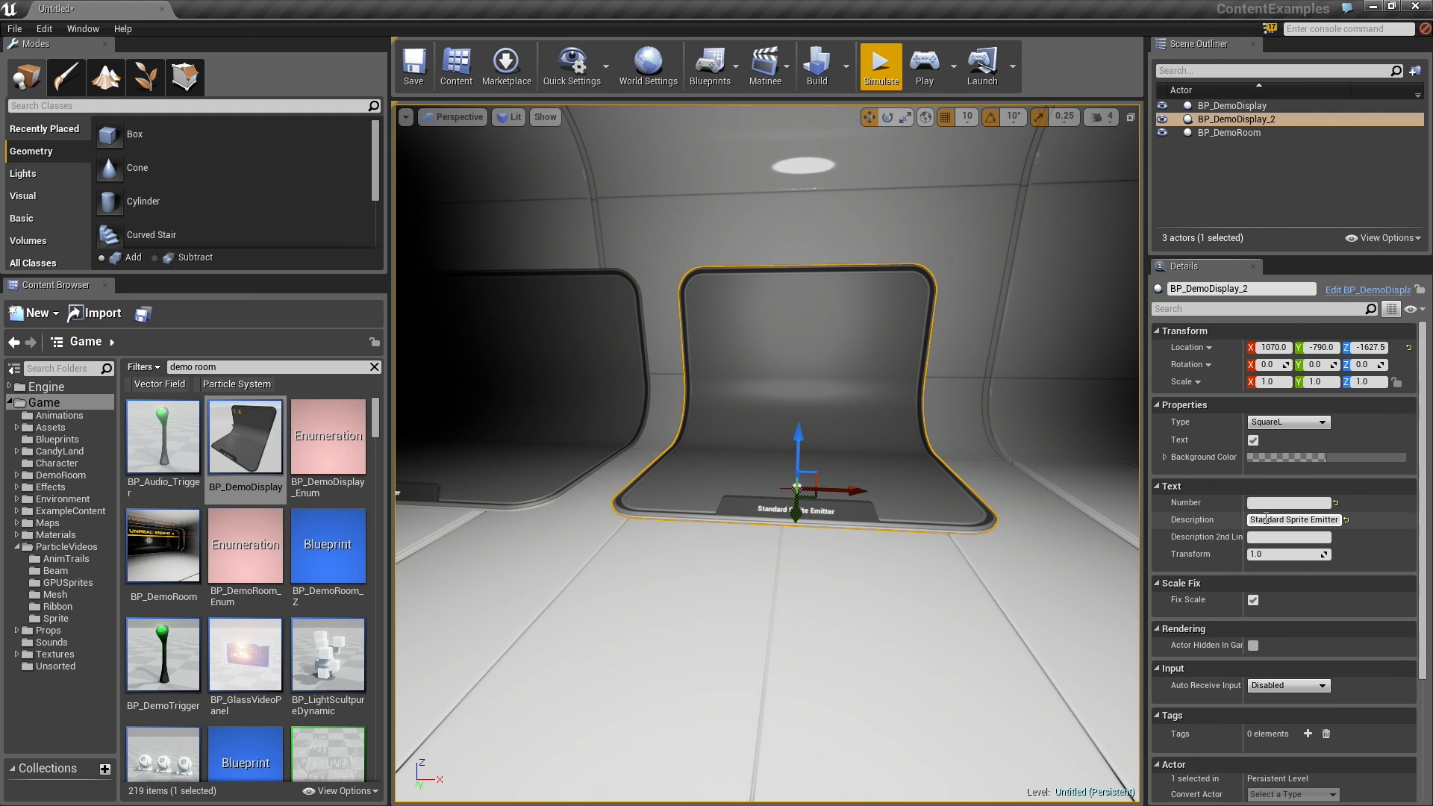
pyautogui.moveTo(1251, 520); pyautogui.dragTo(1286, 521)
pyautogui.write('GPU')
pyautogui.press('Return')
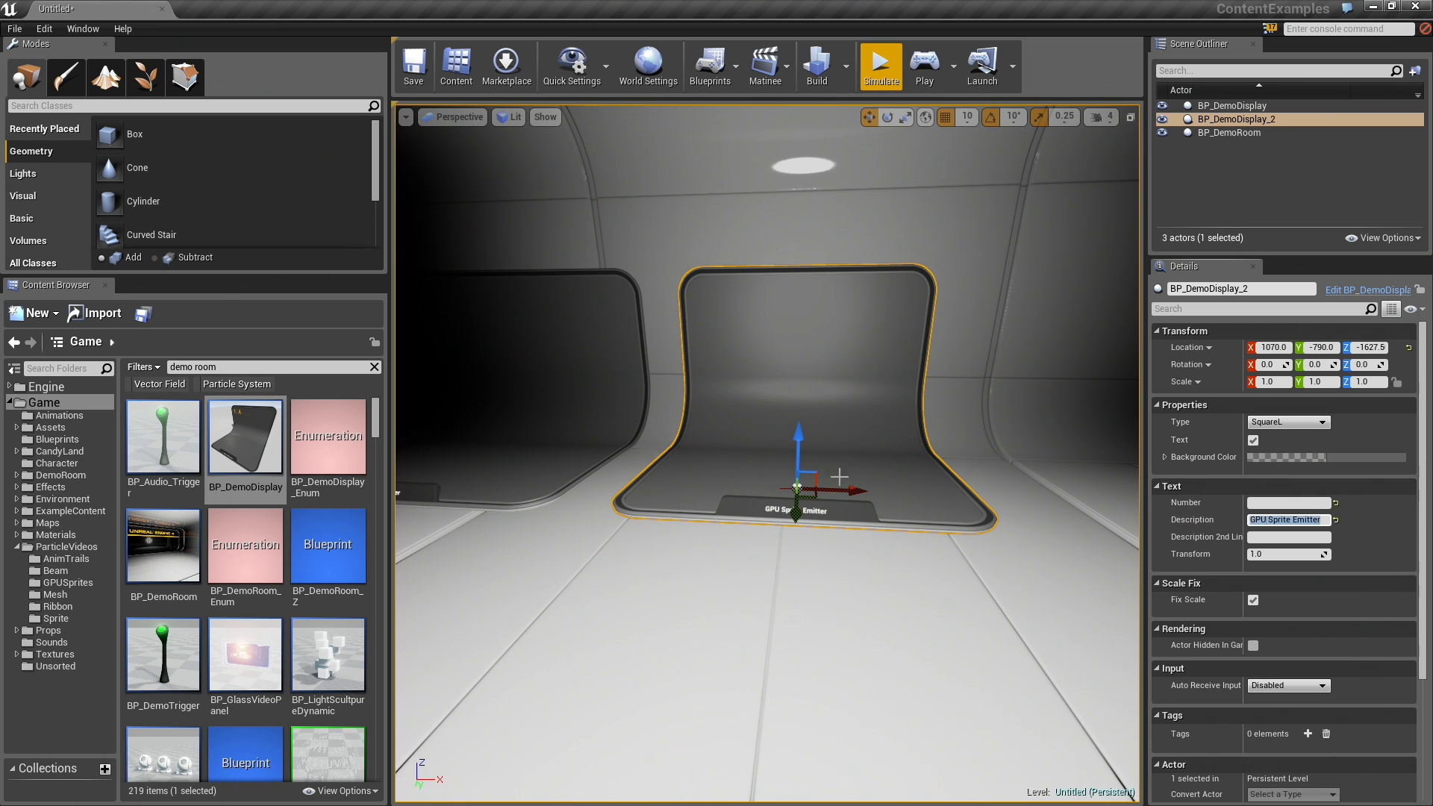
# - Duplicate the GPU Sprite Emitter display along the wall to about X 1810
pyautogui.moveTo(851, 490)
pyautogui.keyDown('alt'); pyautogui.keyDown('shift'); pyautogui.mouseDown()
pyautogui.moveTo(986, 490)
pyautogui.moveTo(859, 490)
pyautogui.mouseUp(); pyautogui.keyUp('shift'); pyautogui.keyUp('alt')
pyautogui.moveTo(794, 390); pyautogui.dragTo(653, 388, button='right')
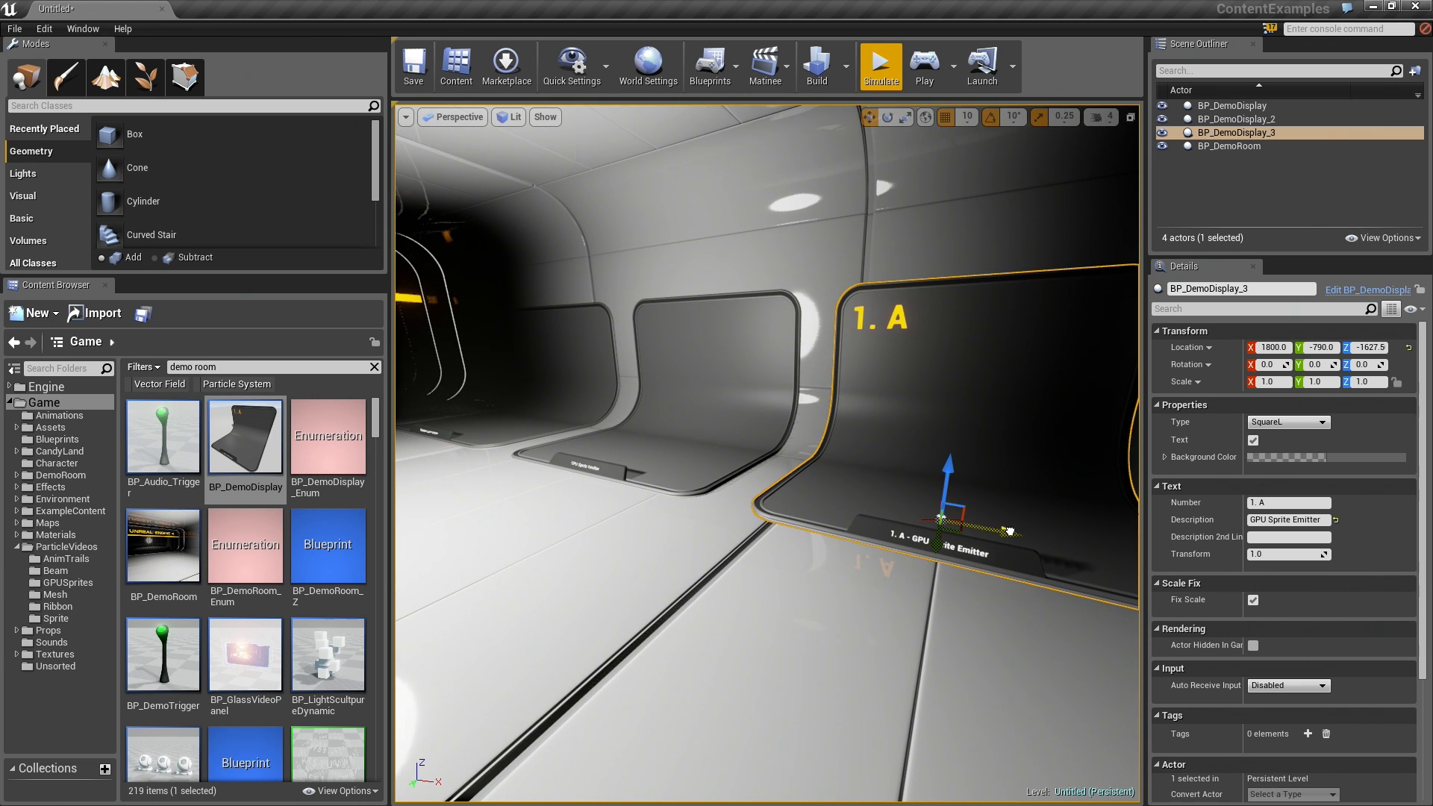
pyautogui.moveTo(1009, 530); pyautogui.dragTo(1019, 531)
pyautogui.moveTo(843, 408); pyautogui.dragTo(978, 410, button='right')
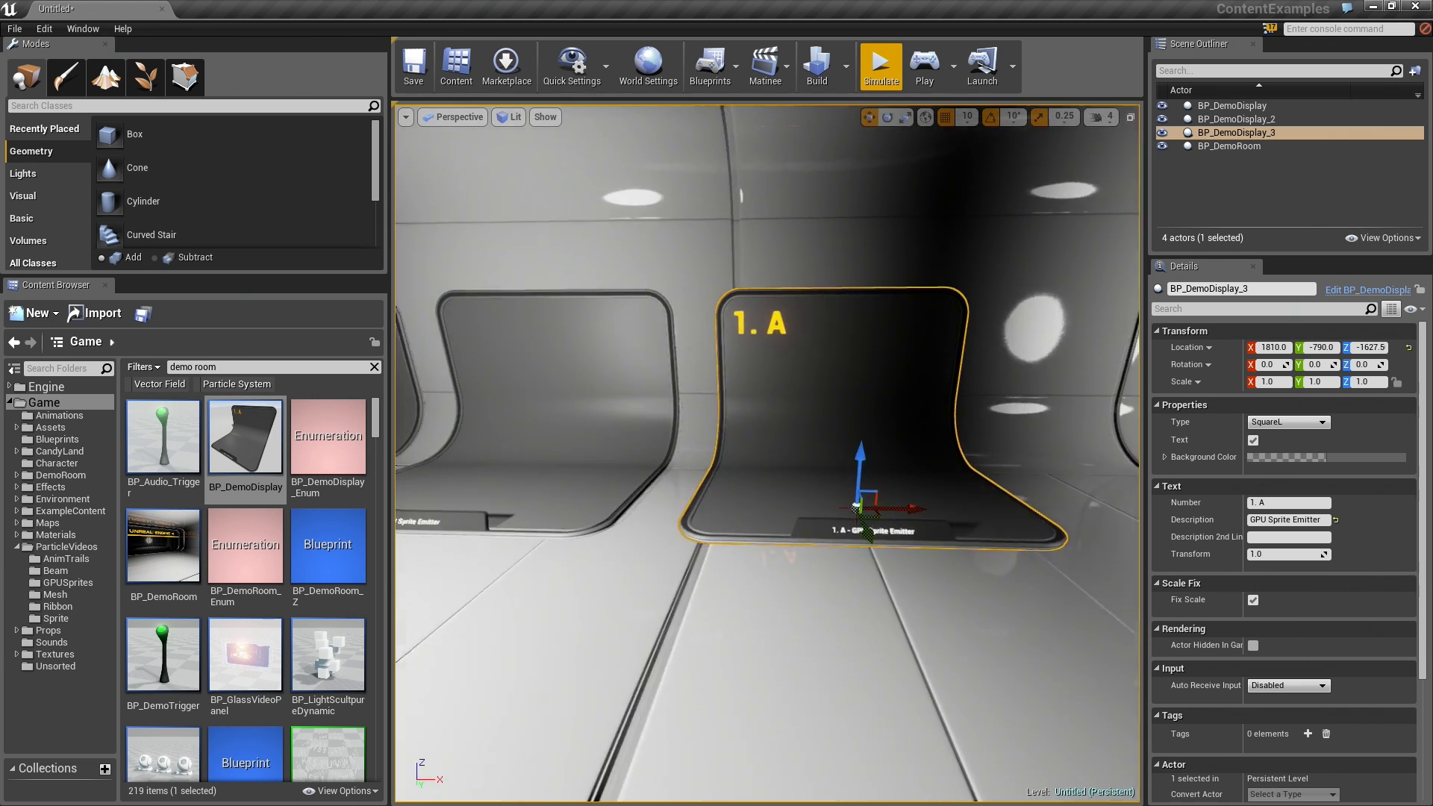
# - Clear the third display's number text and set its description to "Mesh Emitter"
pyautogui.click(1276, 502)
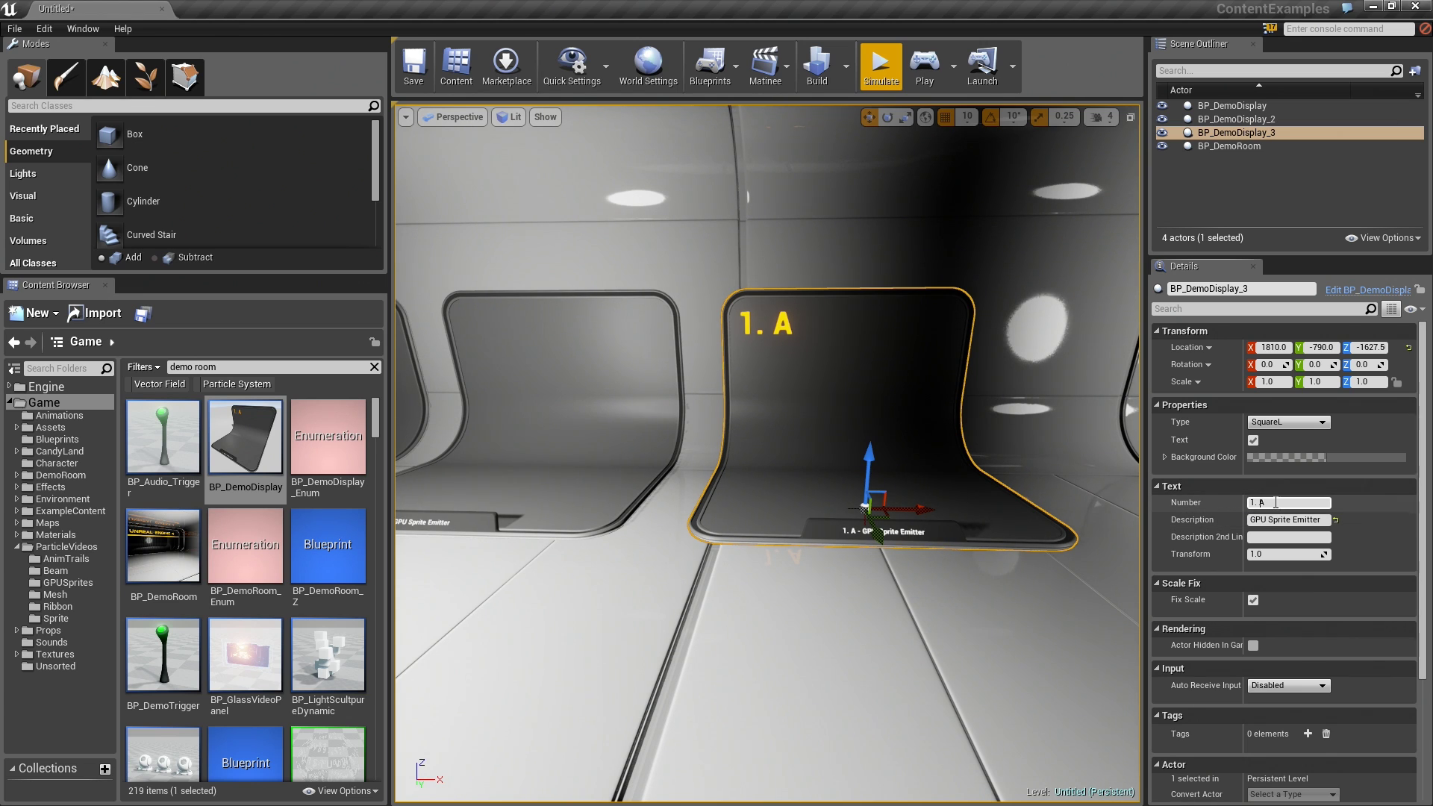
pyautogui.press('BackSpace')
pyautogui.doubleClick(1258, 520)
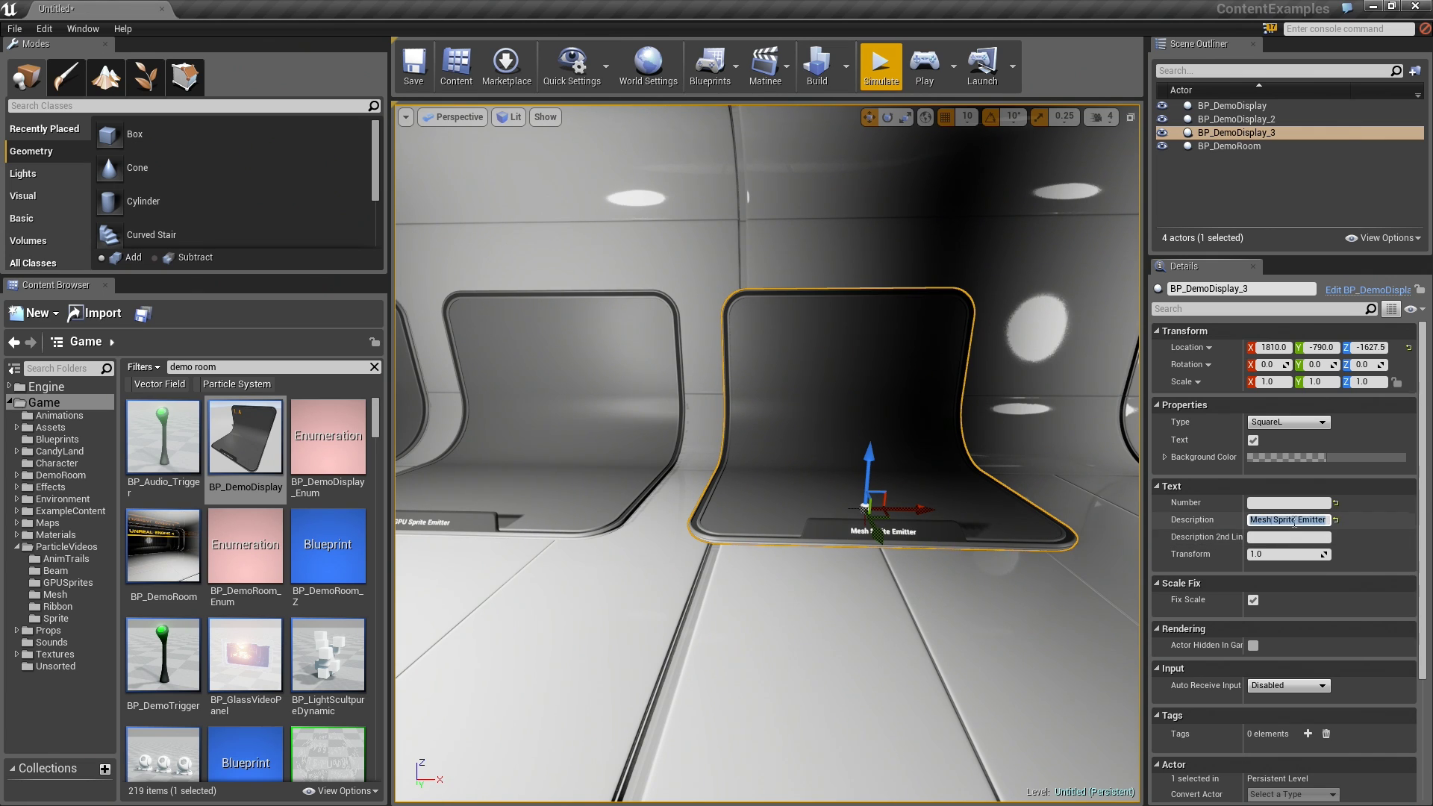
pyautogui.doubleClick(1283, 519)
pyautogui.press('BackSpace')
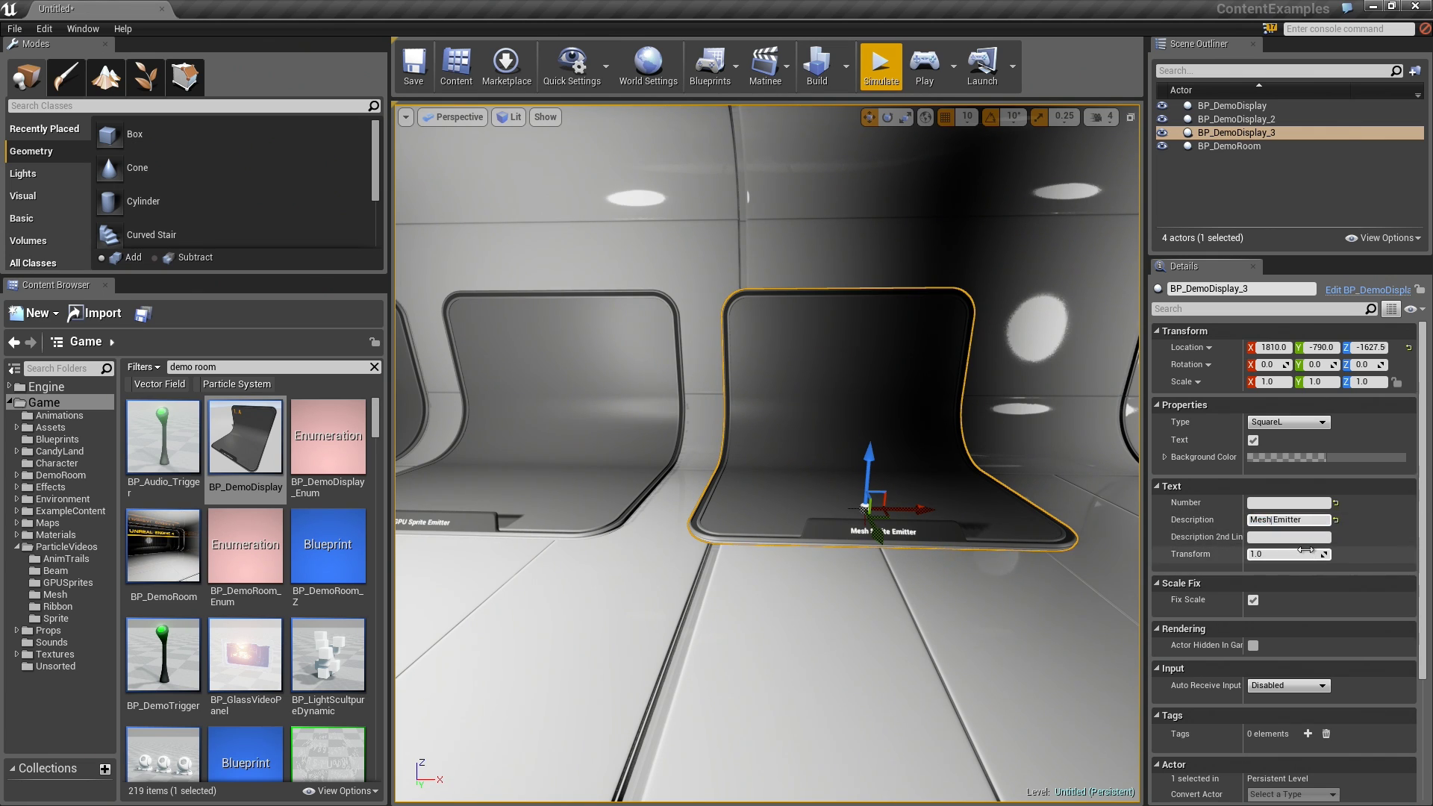
pyautogui.press('Return')
# - Duplicate the Mesh Emitter display along the wall to about X 2560 and clear the copy's number text
pyautogui.moveTo(975, 486); pyautogui.dragTo(945, 489, button='right')
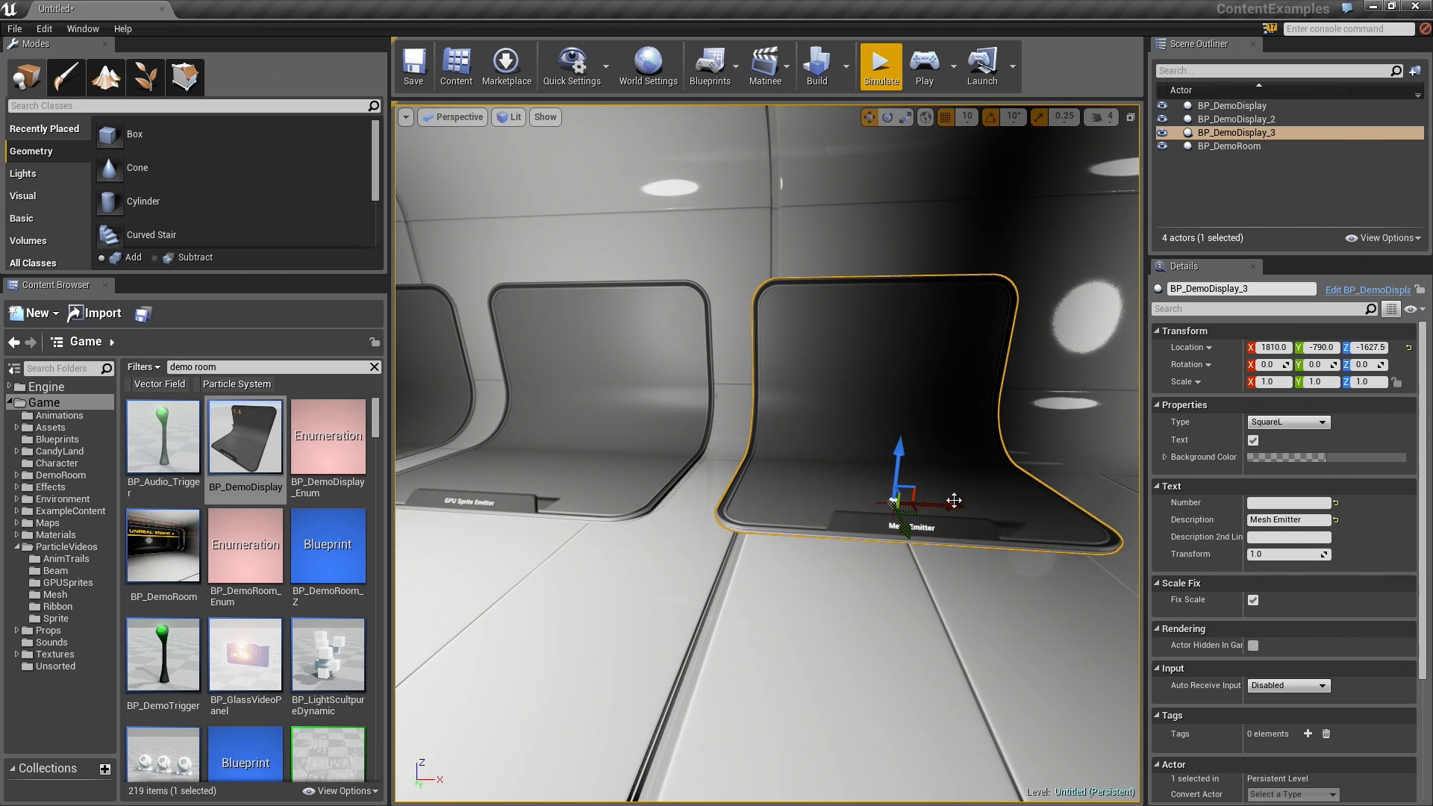
pyautogui.keyDown('alt'); pyautogui.keyDown('shift'); pyautogui.moveTo(954, 500); pyautogui.dragTo(957, 505); pyautogui.keyUp('shift'); pyautogui.keyUp('alt')
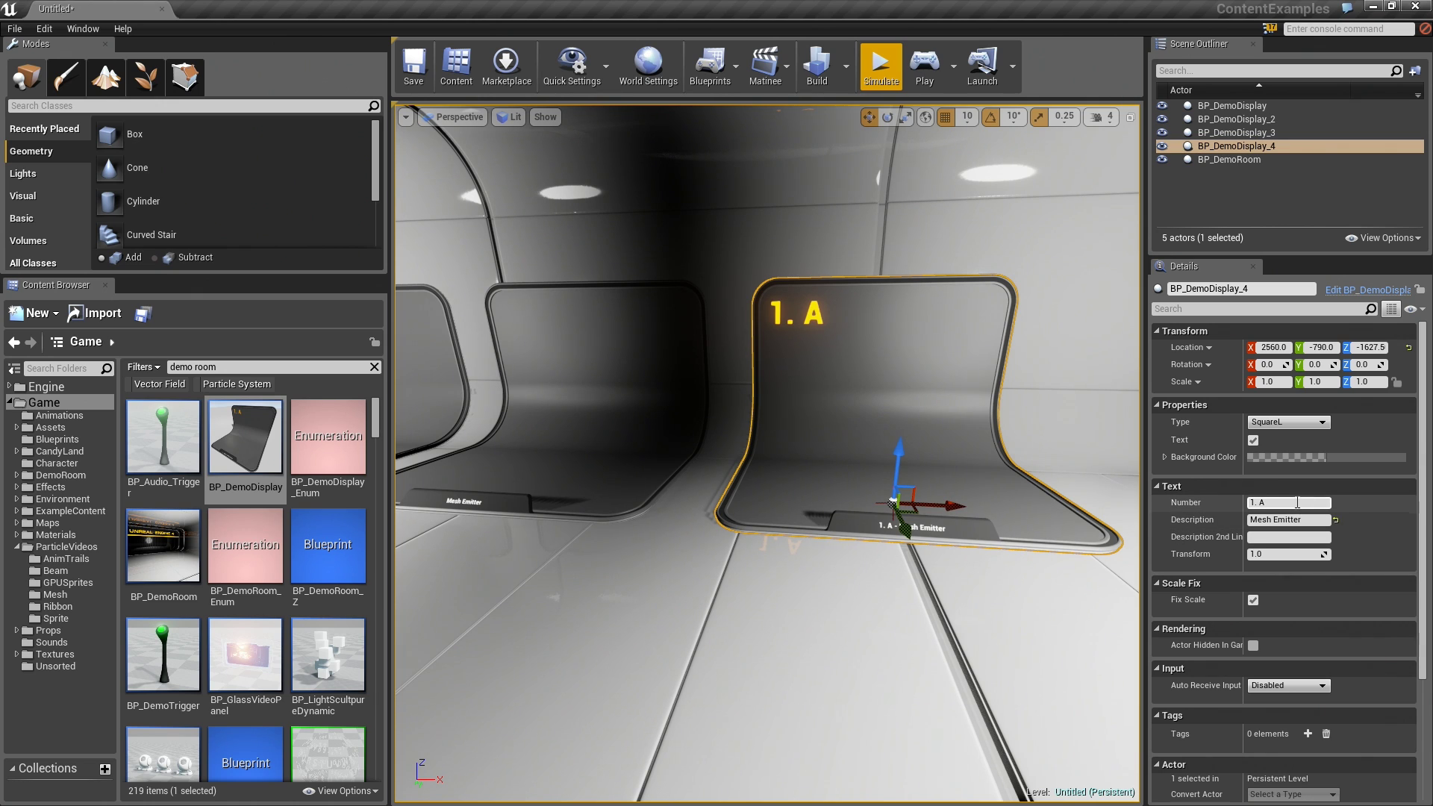
pyautogui.click(1297, 503)
pyautogui.press('BackSpace')
pyautogui.press('Return')
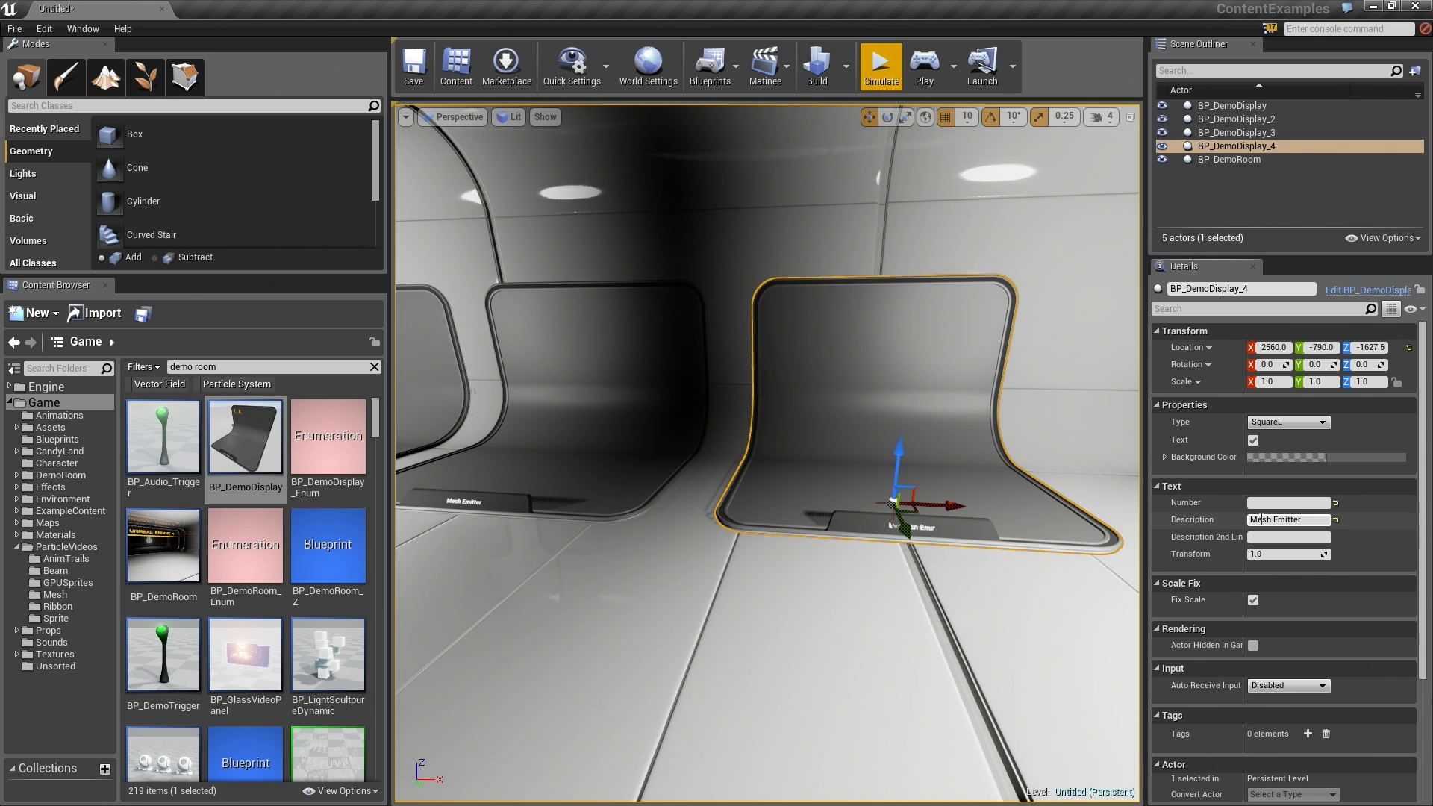
# - Set the fourth display's description to "Beam Emitter"
pyautogui.doubleClick(1261, 520)
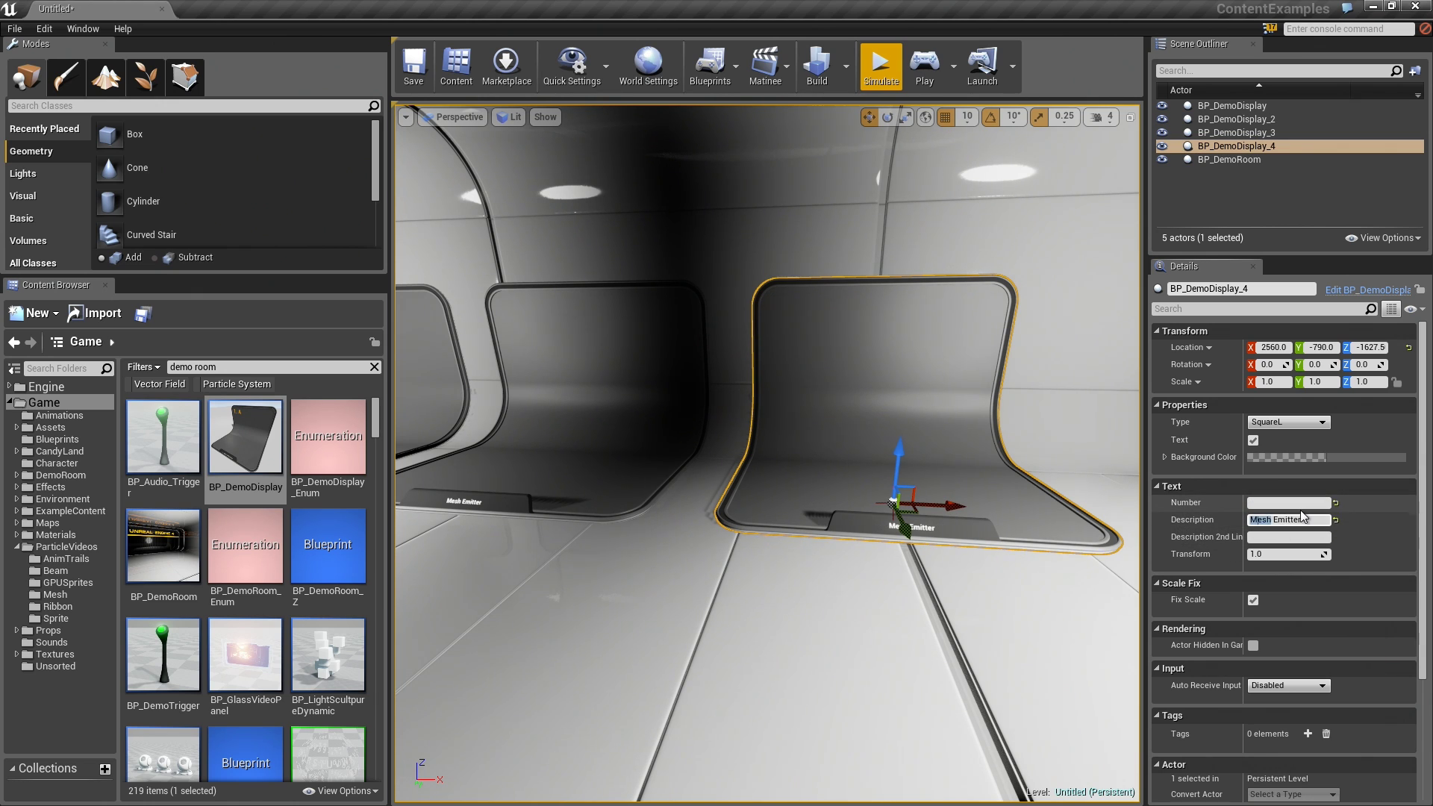
pyautogui.write('Beam')
pyautogui.press('Return')
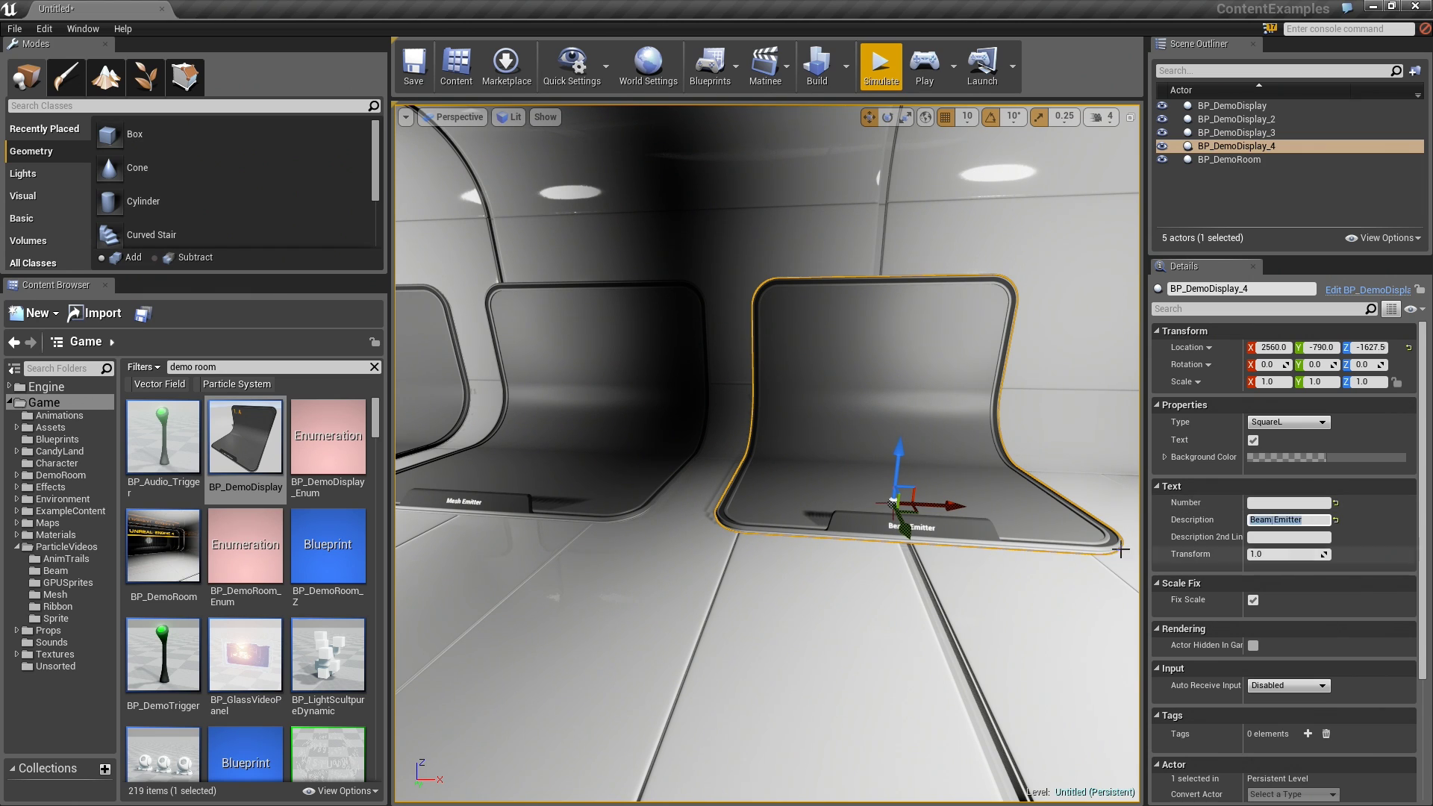
# - Duplicate the Beam Emitter display along the wall to about X 3320 and set the copy's description to "Ribbon Emitter"
pyautogui.keyDown('alt'); pyautogui.keyDown('shift'); pyautogui.moveTo(939, 505); pyautogui.dragTo(1008, 505); pyautogui.keyUp('shift'); pyautogui.keyUp('alt')
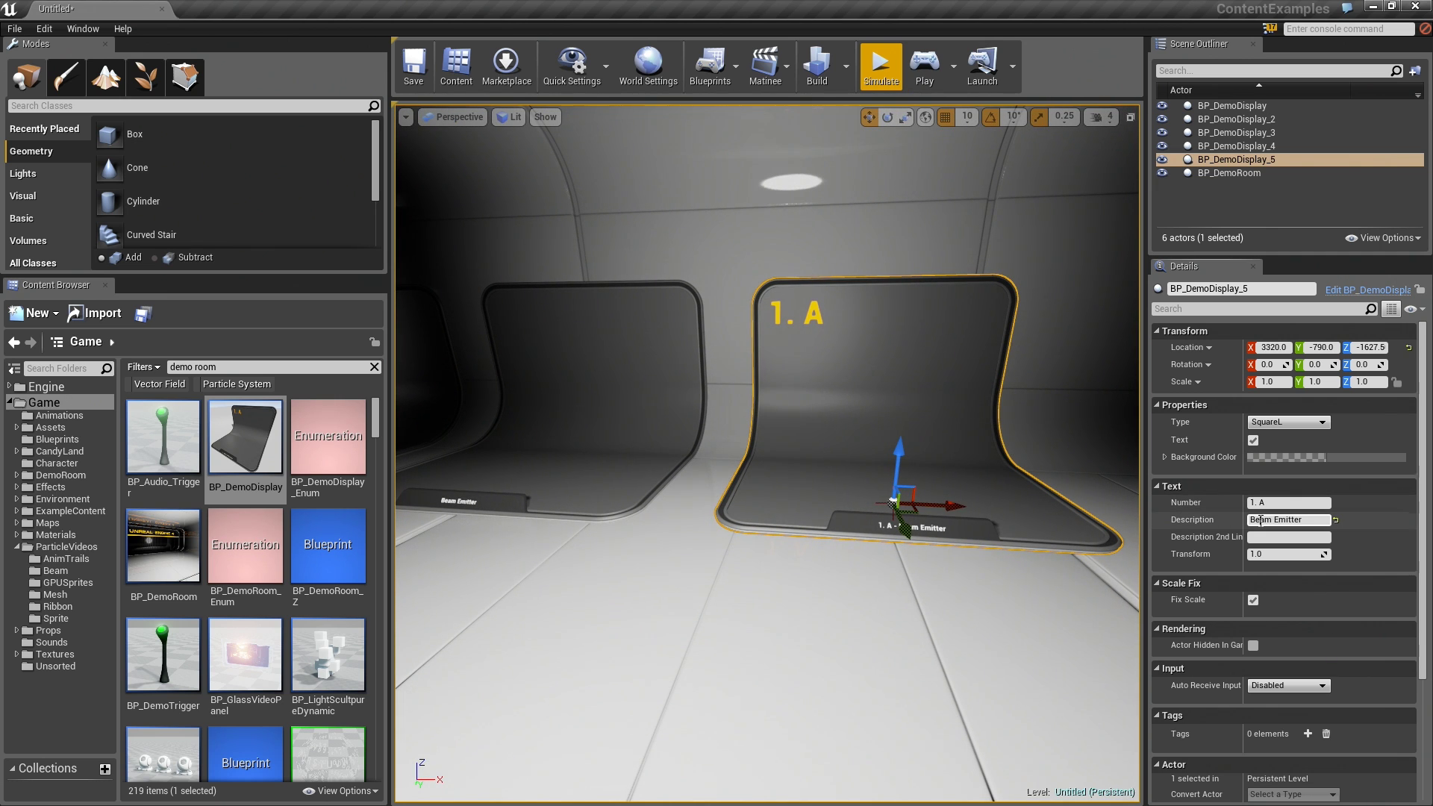
pyautogui.moveTo(1271, 519); pyautogui.dragTo(1224, 522)
pyautogui.write('Ribbon')
pyautogui.press('Return')
# - Clear the number text of the Ribbon Emitter display
pyautogui.click(1267, 502)
pyautogui.press('BackSpace')
pyautogui.press('BackSpace')
pyautogui.press('BackSpace')
pyautogui.press('BackSpace')
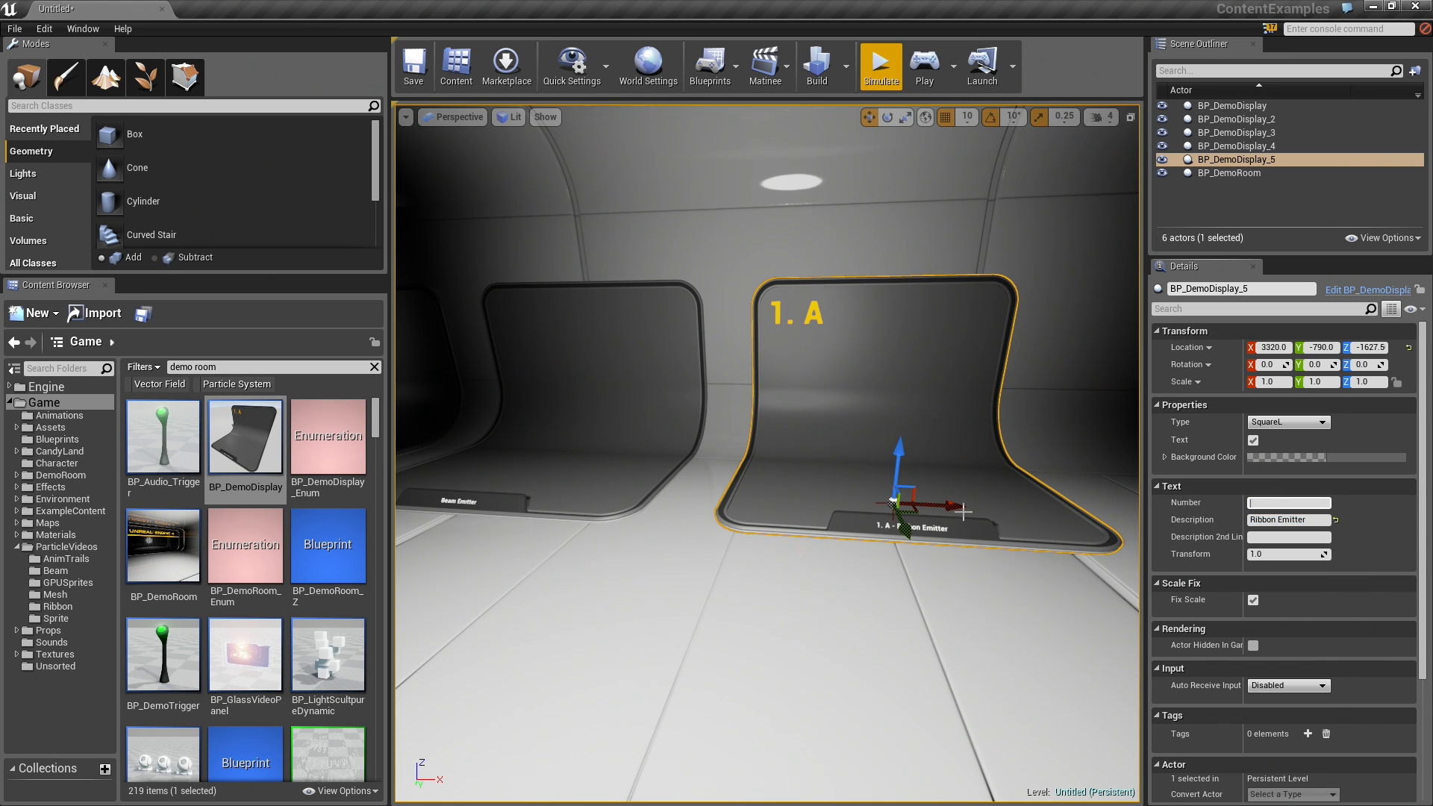
# - Duplicate the Ribbon Emitter display along the wall to about X 4080 and clear the copy's number text
pyautogui.keyDown('alt'); pyautogui.keyDown('shift'); pyautogui.moveTo(962, 511); pyautogui.dragTo(963, 509); pyautogui.keyUp('shift'); pyautogui.keyUp('alt')
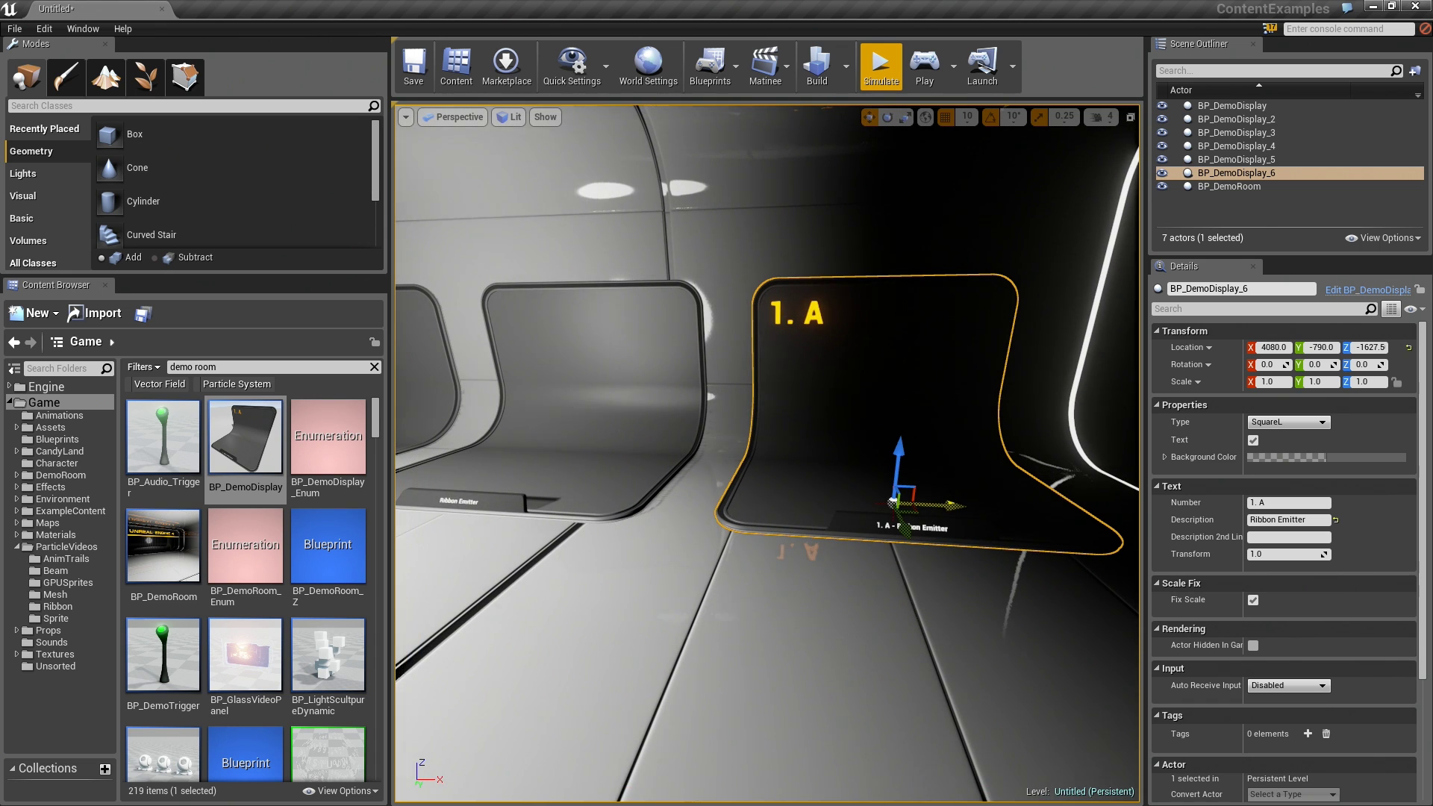
pyautogui.click(1260, 503)
pyautogui.press('BackSpace')
pyautogui.press('BackSpace')
pyautogui.press('BackSpace')
pyautogui.press('BackSpace')
# - Set the sixth display's description to "AnimTrail Emitter"
pyautogui.doubleClick(1261, 520)
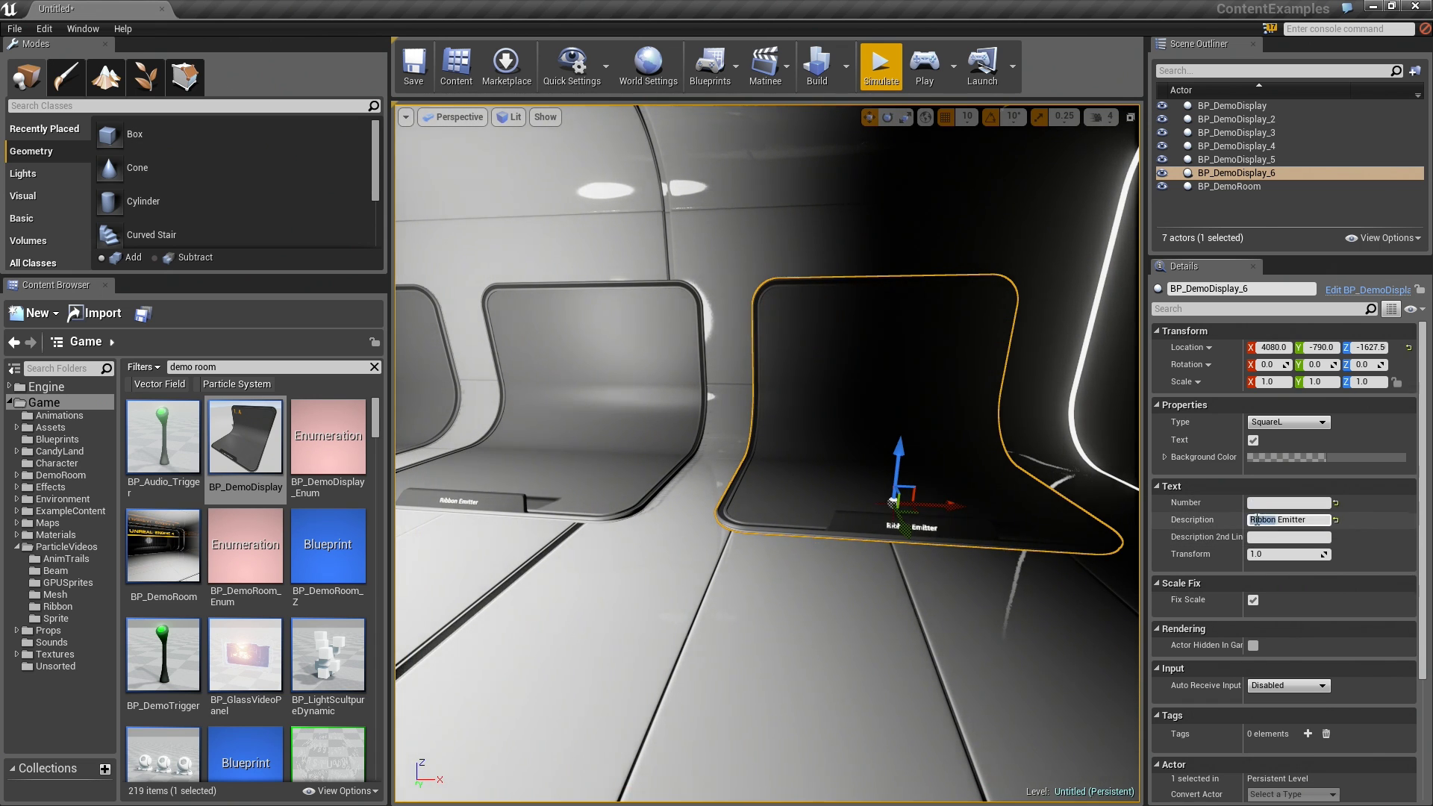
pyautogui.write('AnimTrail')
pyautogui.press('Return')
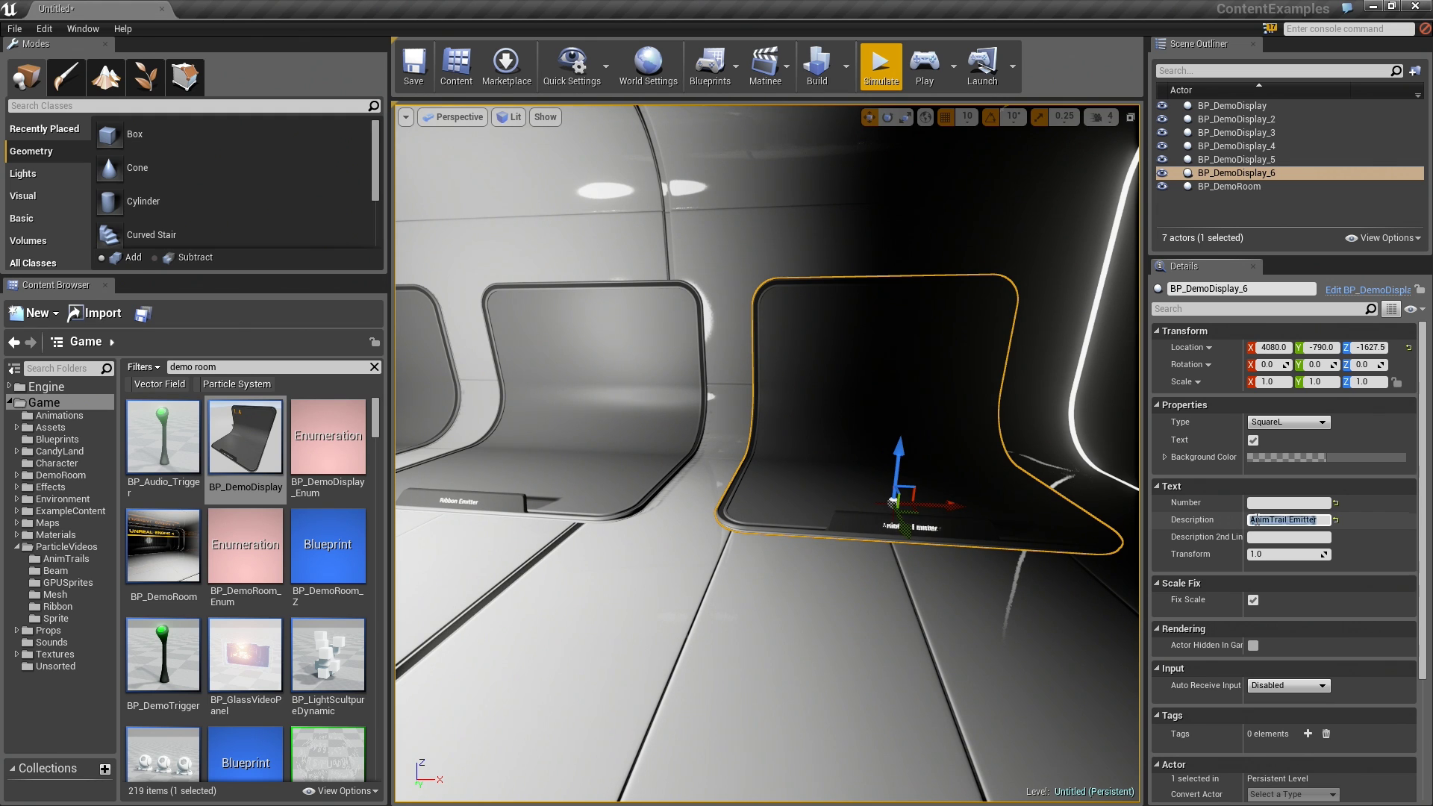
# - Build the lighting for the demo room level with its row of emitter displays
pyautogui.moveTo(831, 406); pyautogui.dragTo(643, 355, button='right')
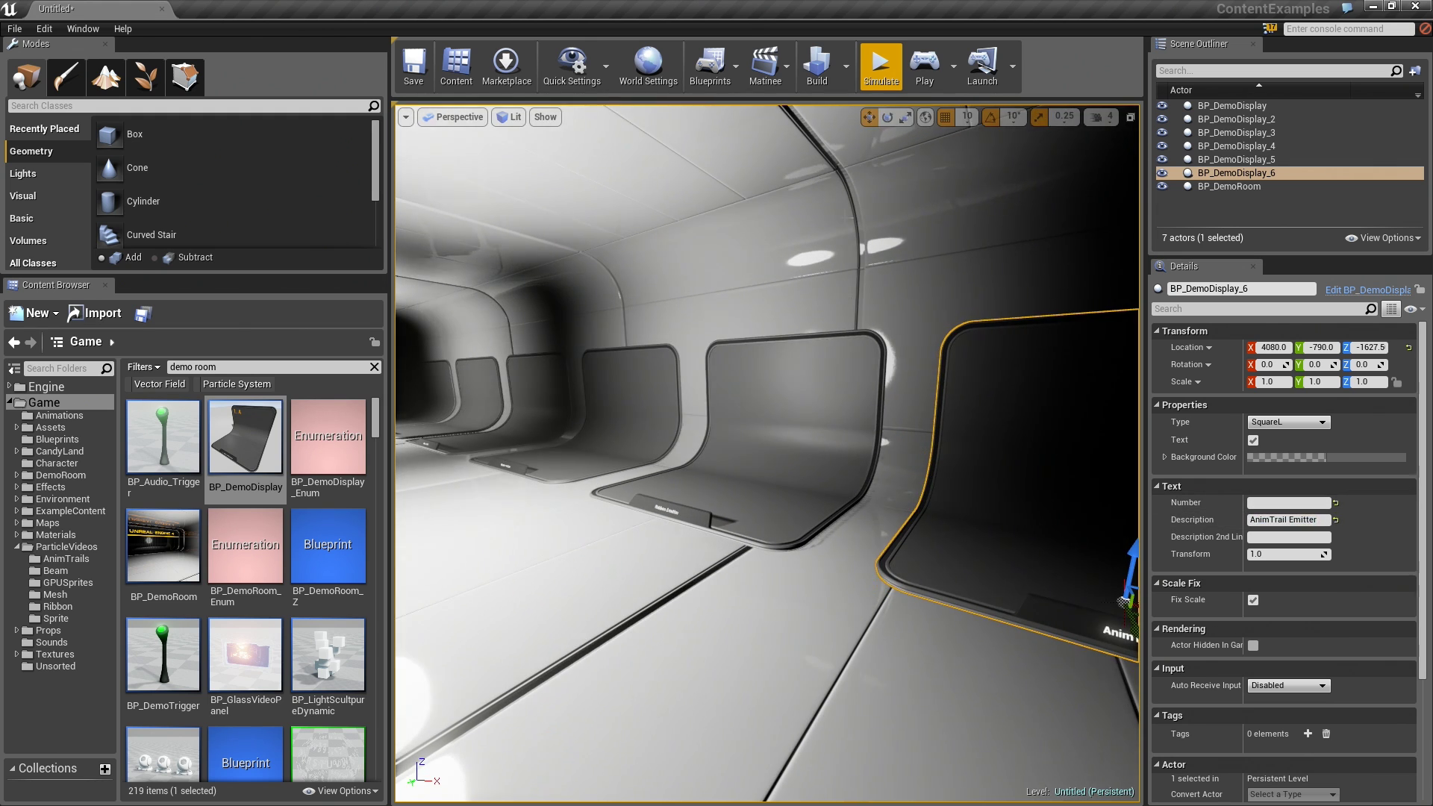
pyautogui.click(816, 63)
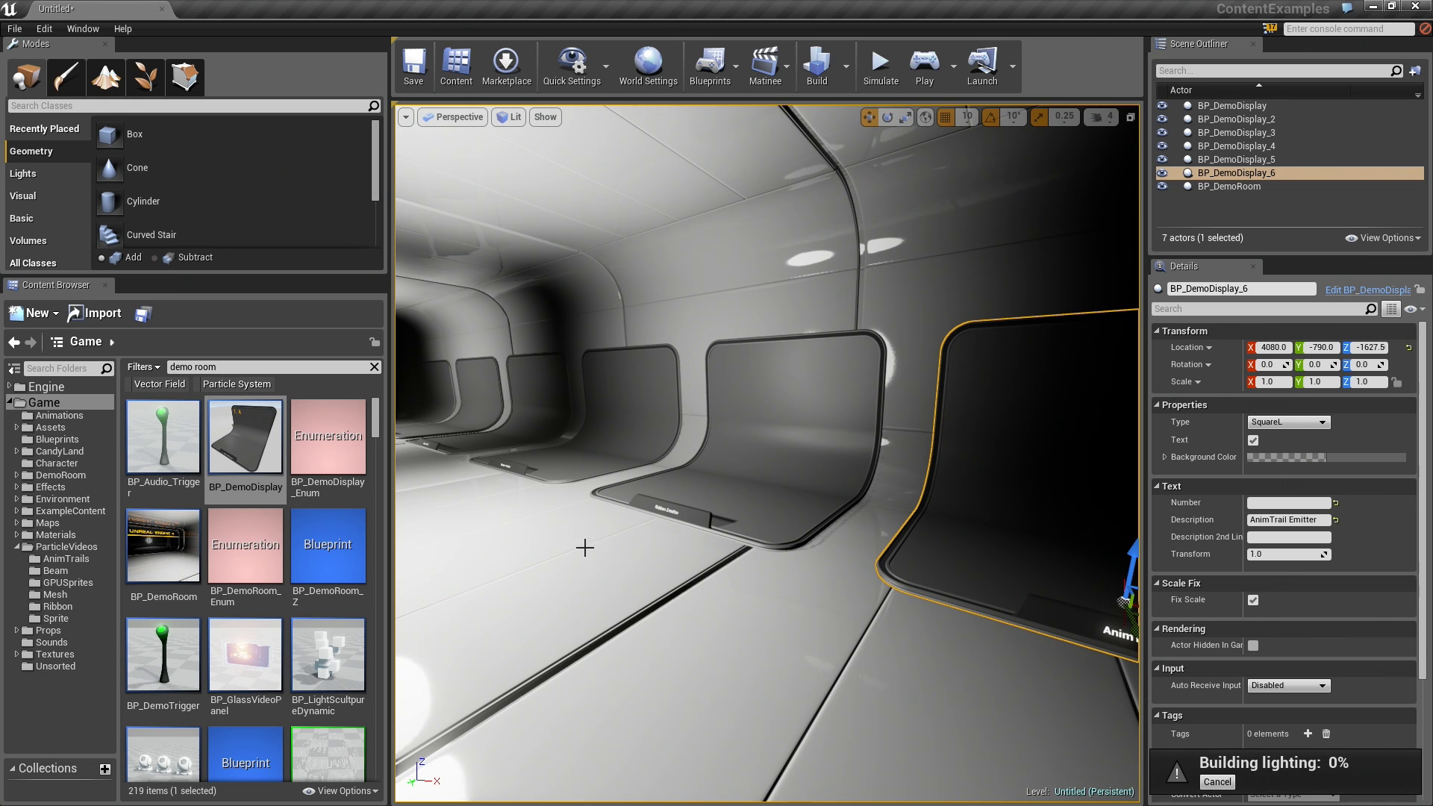
pyautogui.moveTo(585, 547)
pyautogui.mouseDown(button='right')
pyautogui.moveTo(459, 544)
pyautogui.moveTo(724, 534)
pyautogui.moveTo(776, 560)
pyautogui.moveTo(600, 542)
pyautogui.mouseUp(button='right')
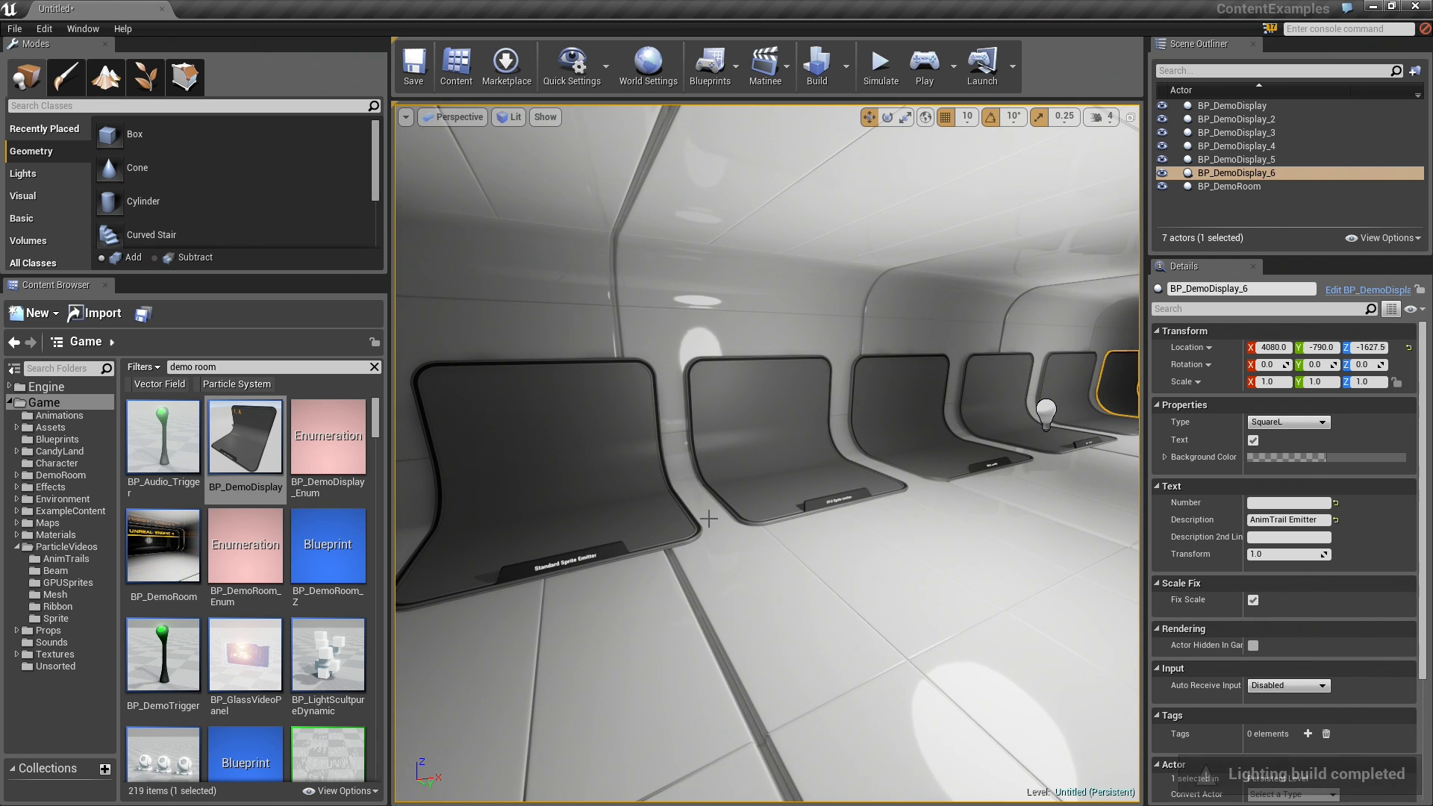
pyautogui.moveTo(706, 519); pyautogui.dragTo(603, 519, button='right')
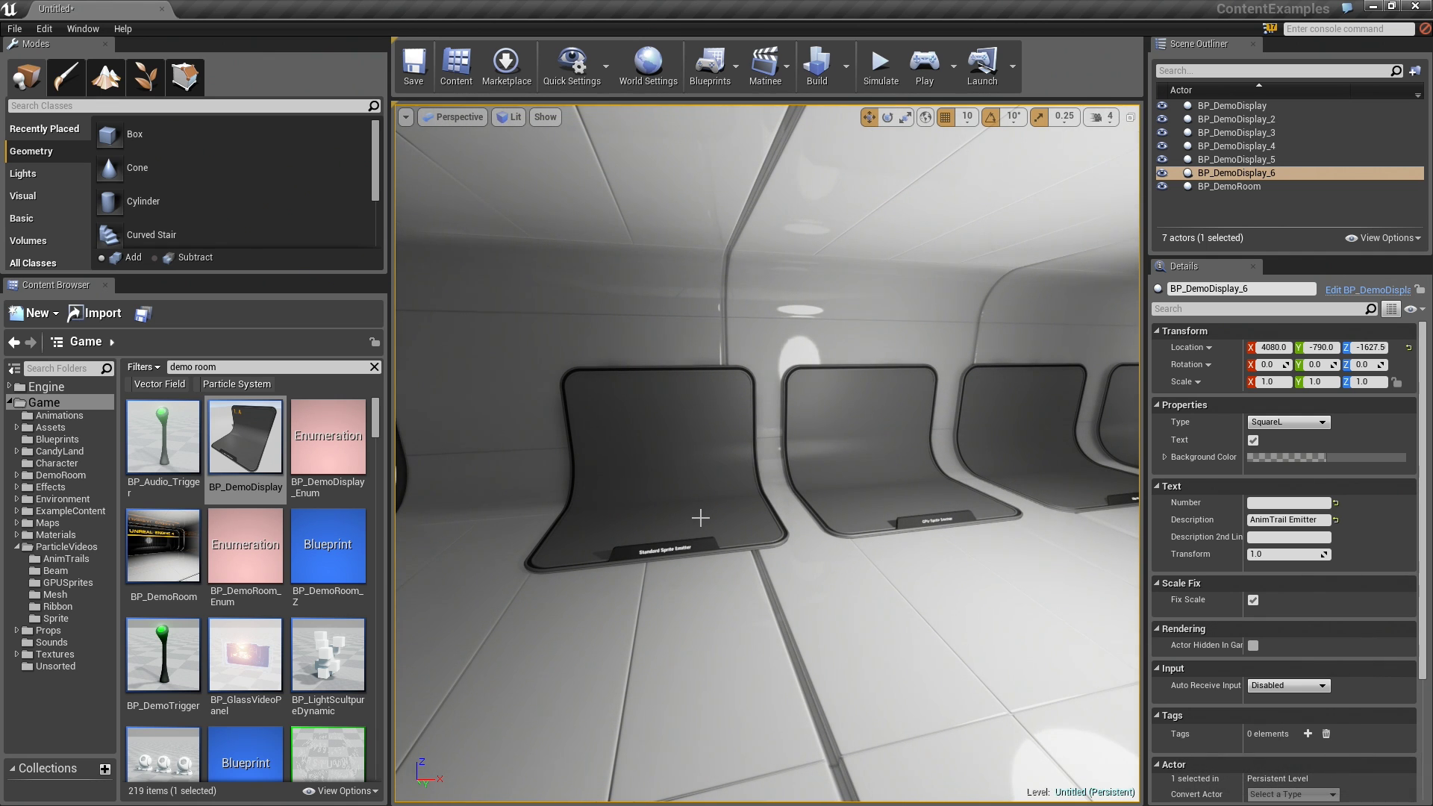